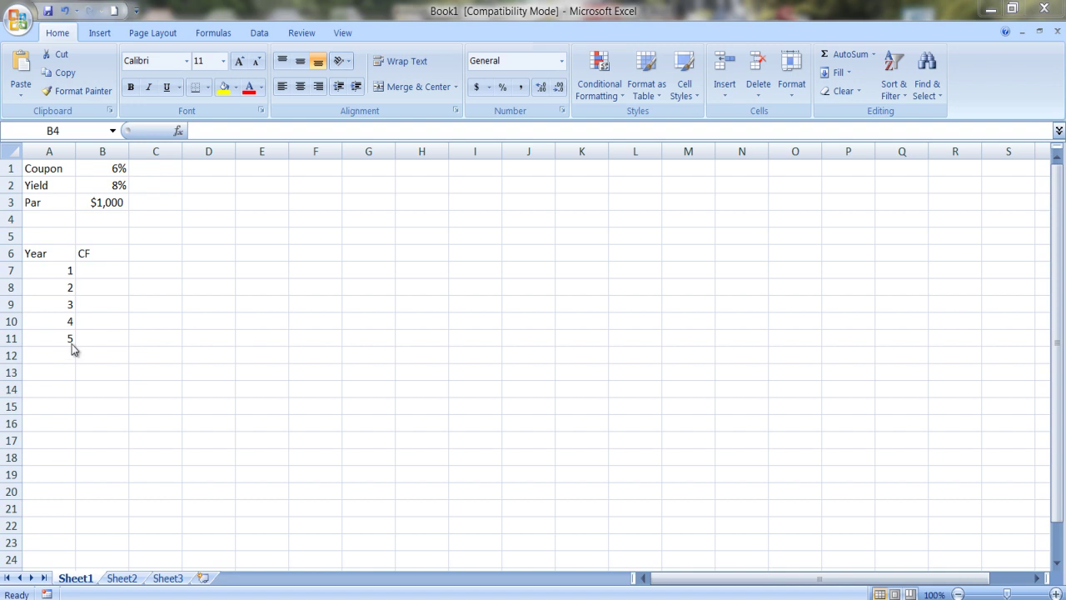
- Enter =B$1*B$3 in B7 and fill it down to B11, giving $60 coupons
click(105, 270)
text(=)
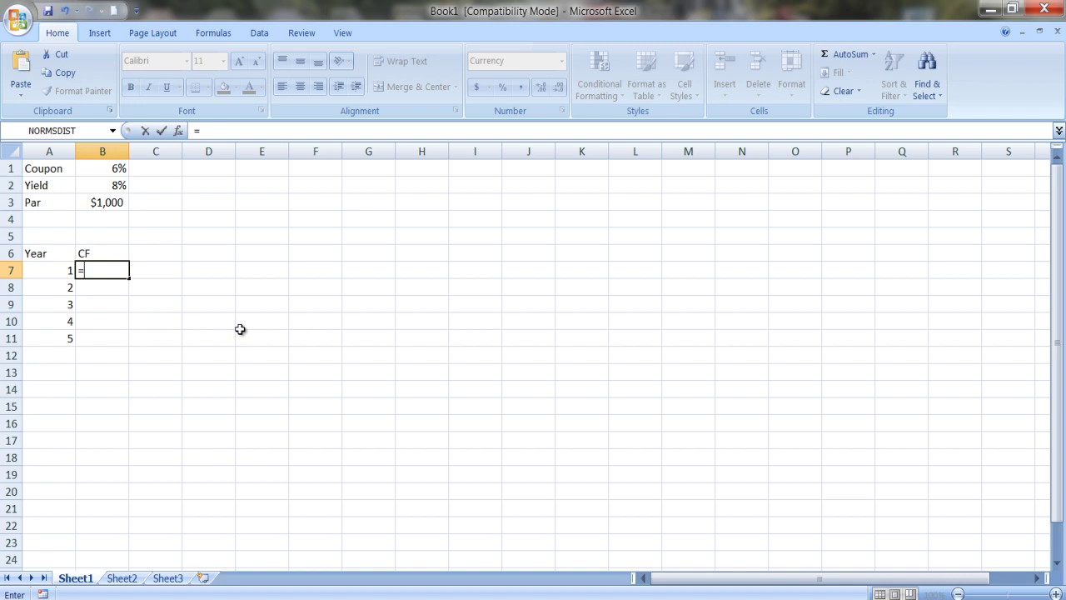
text(b)
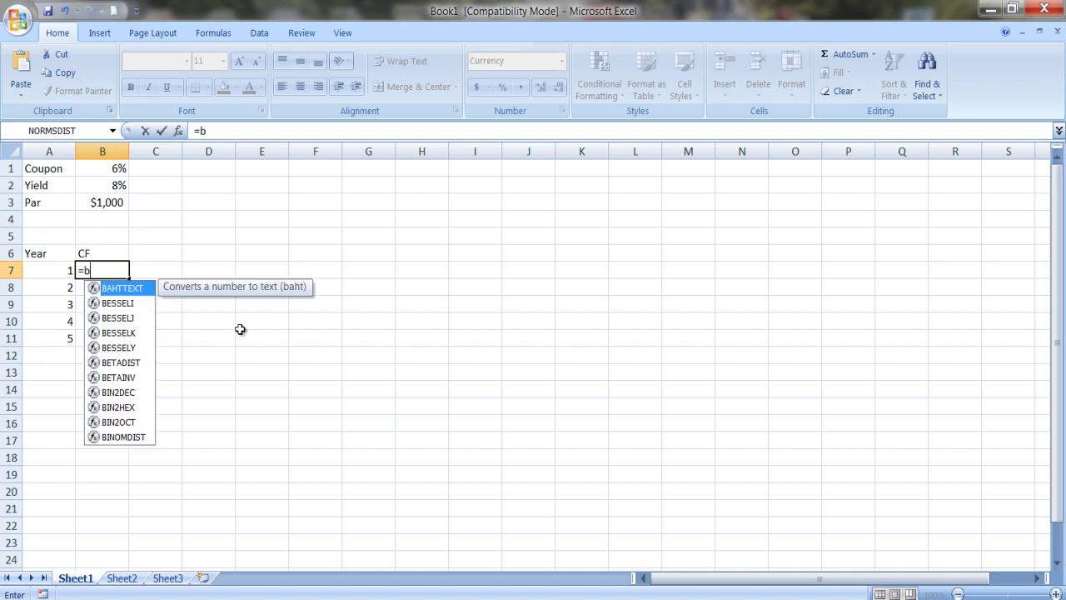
text($1)
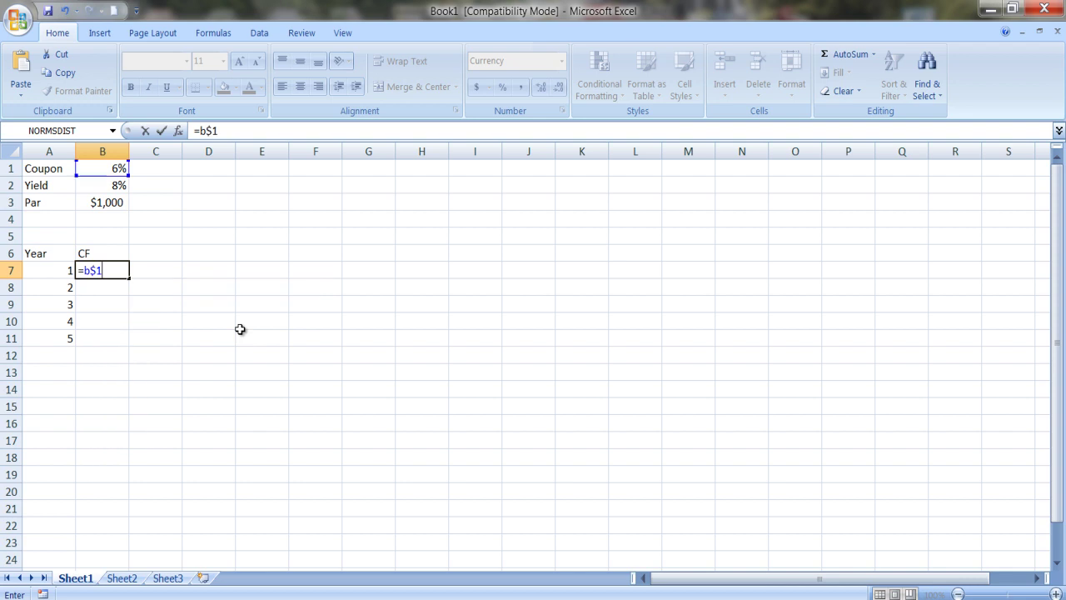
text(*)
text(b)
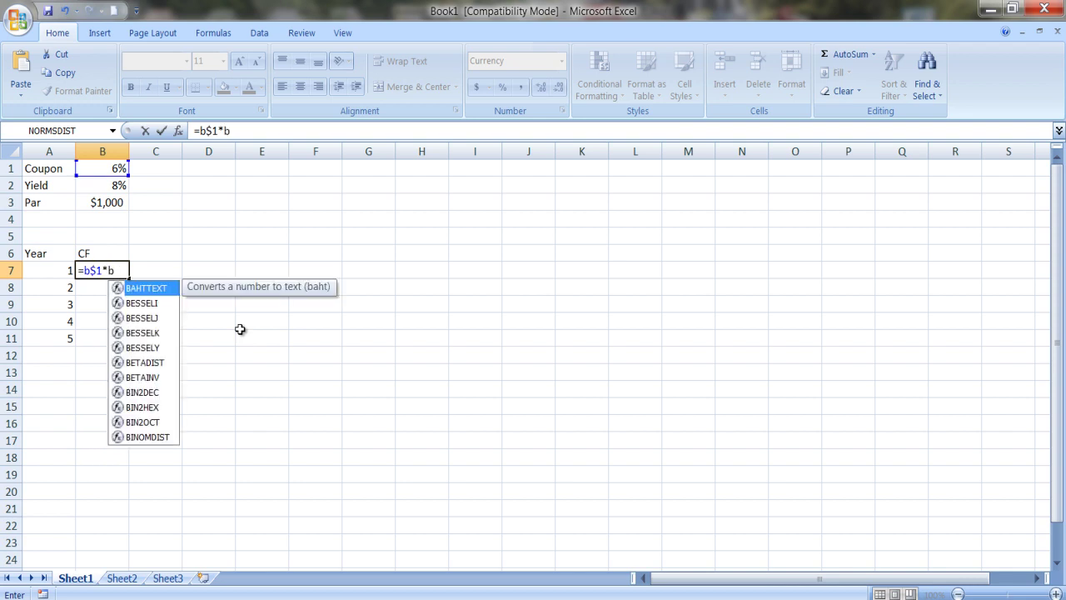
text($3)
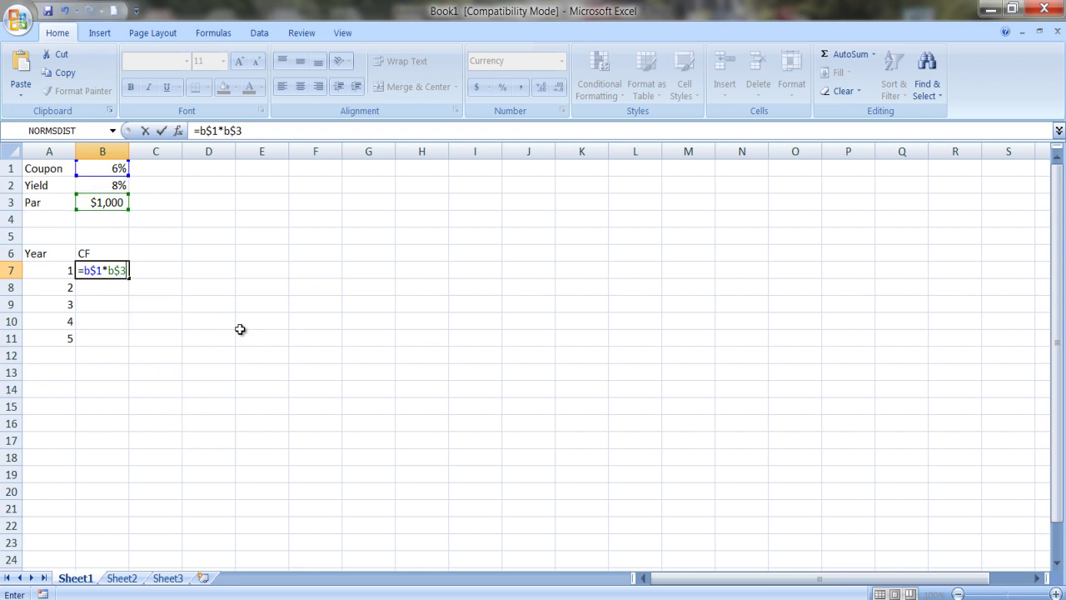
key(Return)
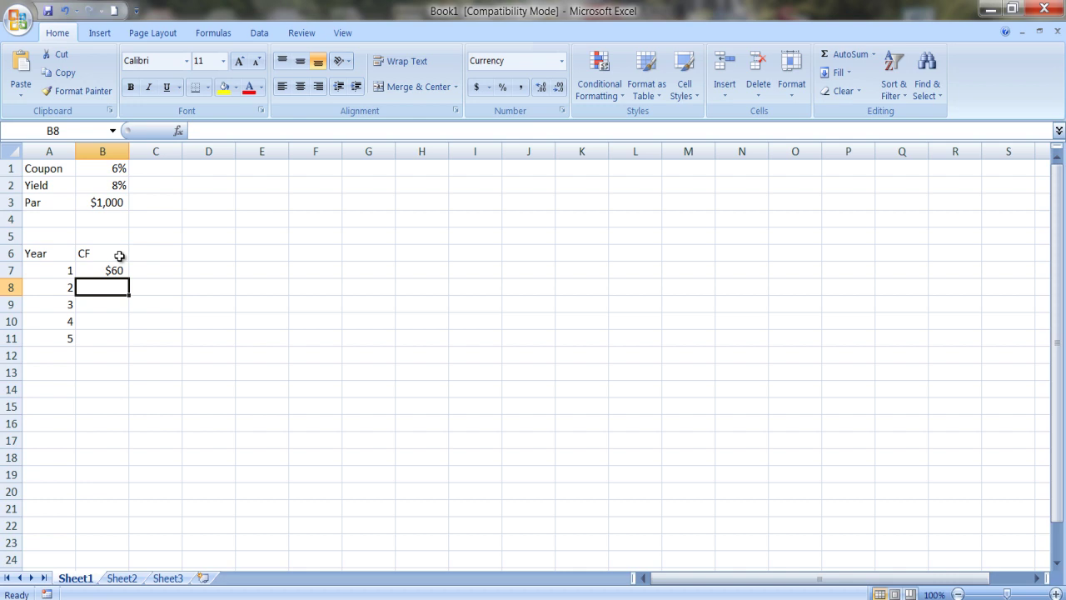
click(112, 267)
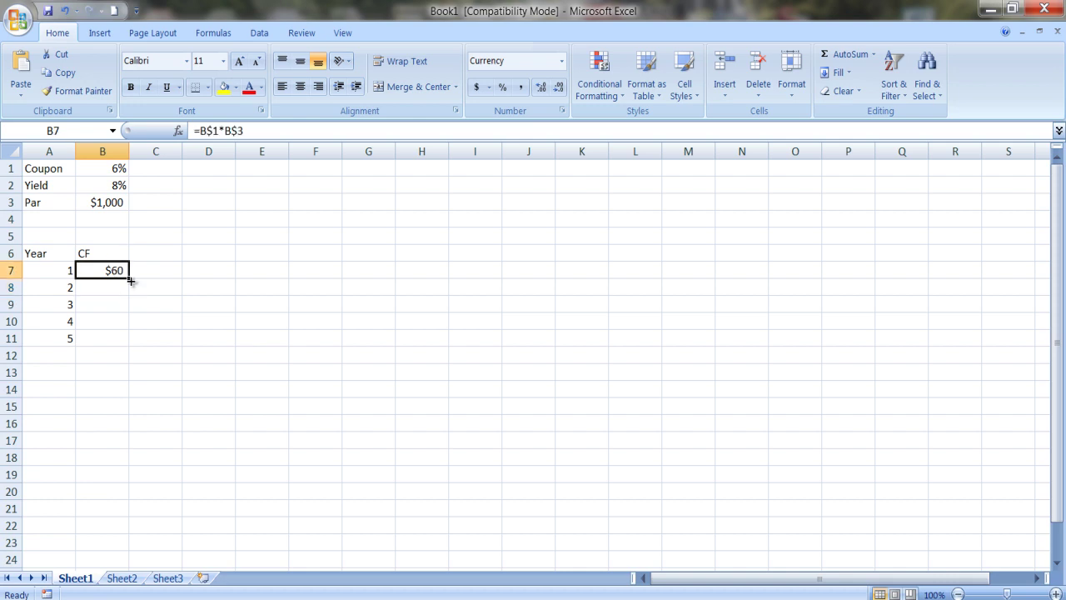
drag(129, 279, 123, 345)
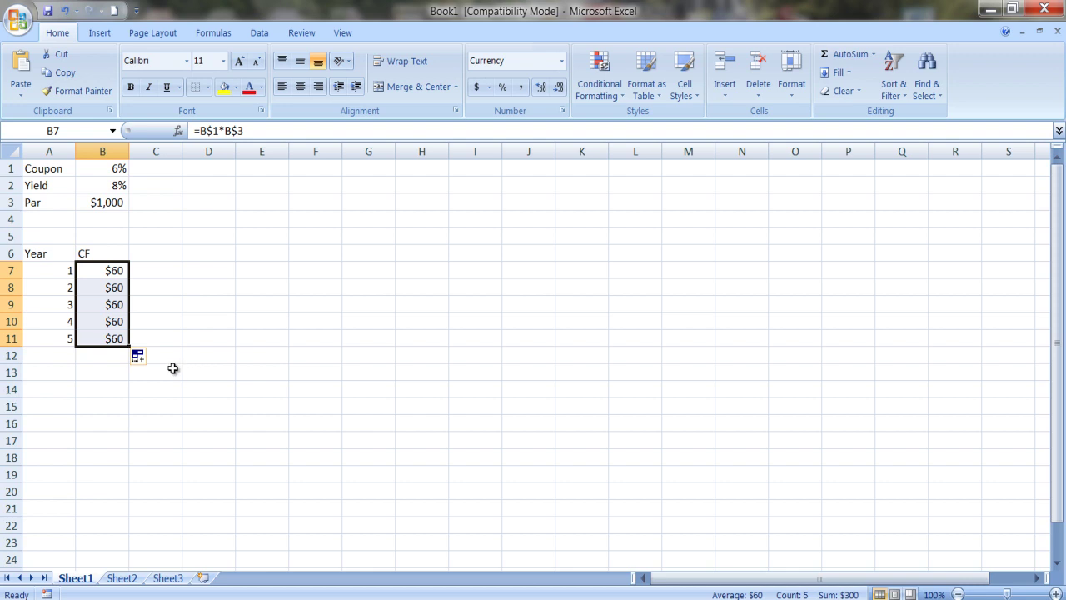
click(125, 339)
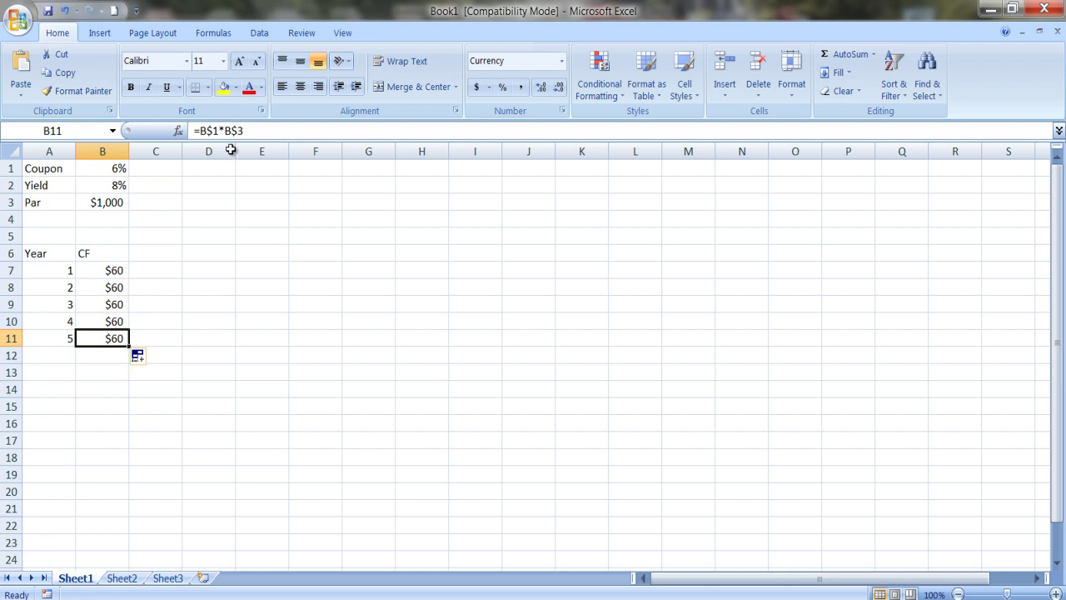
- Enter year 5 in A12 and =B3 in B12 for the $1,000 par repayment
click(67, 358)
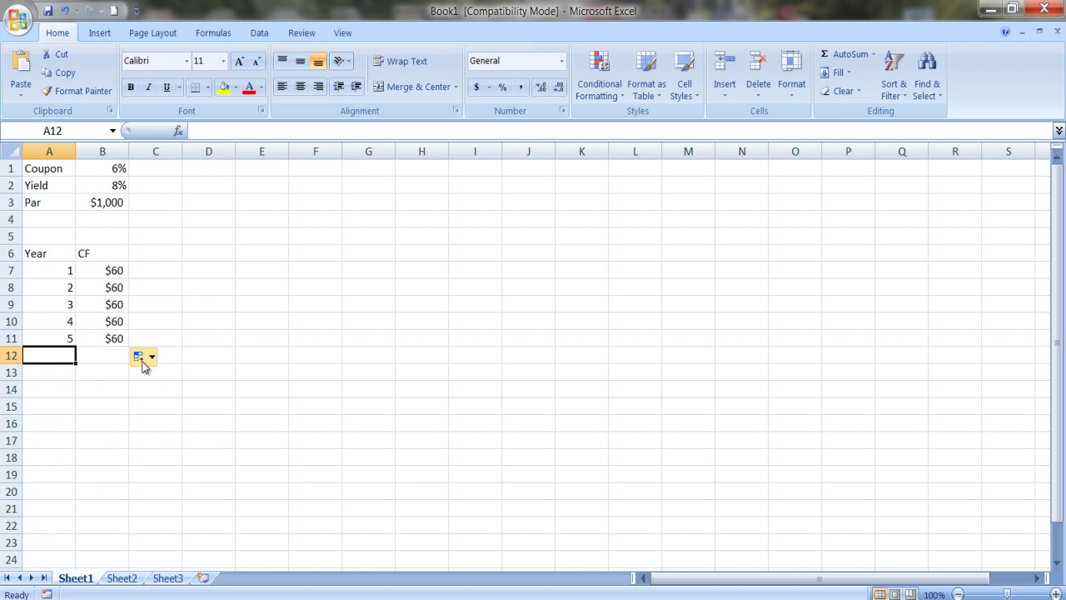
text(5)
key(Return)
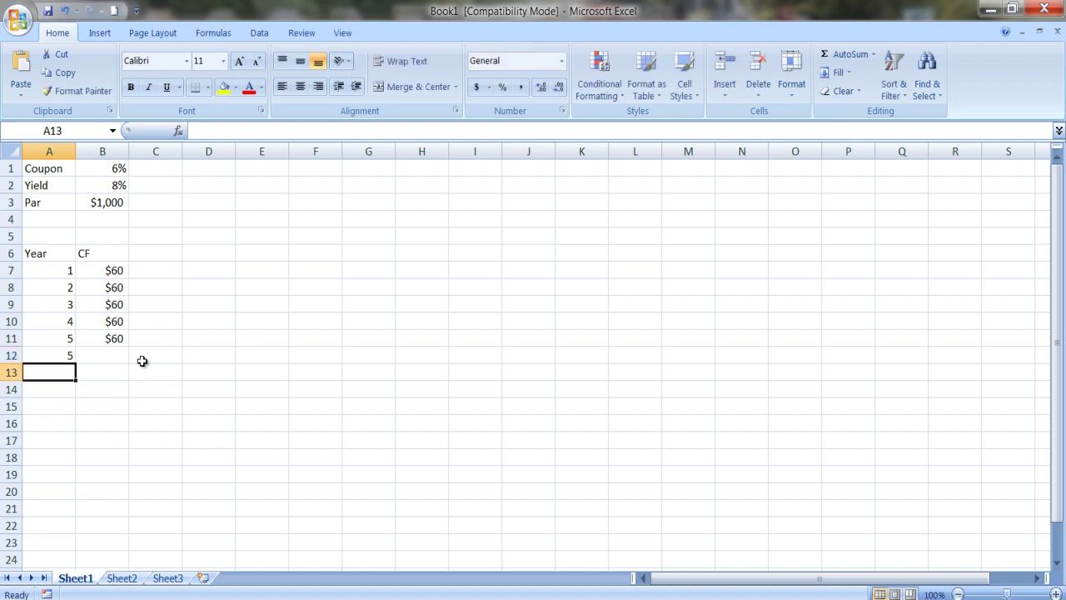
key(Right)
key(Up)
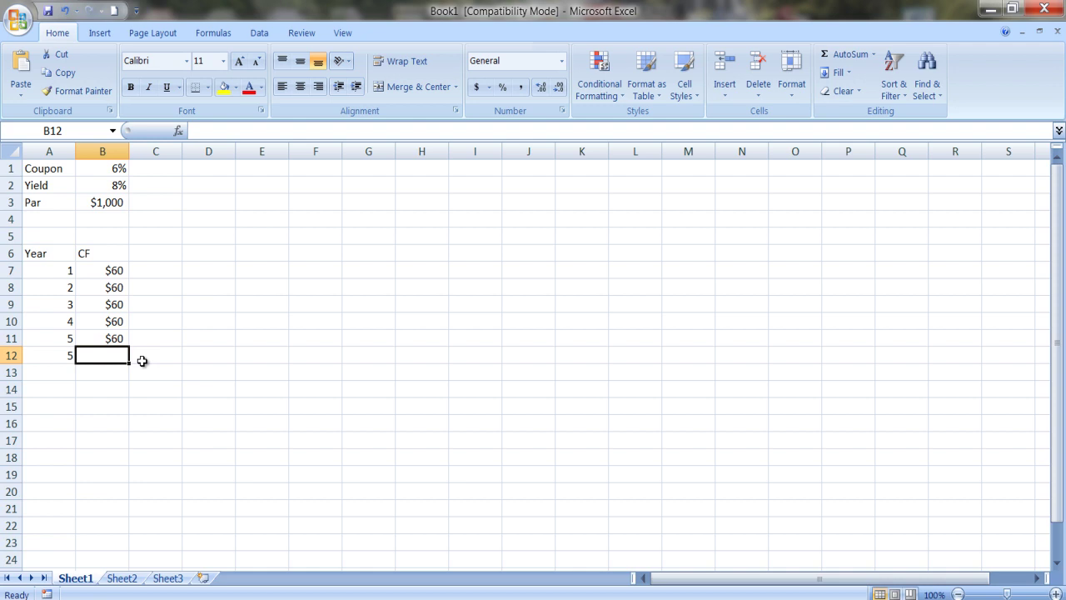
text(=)
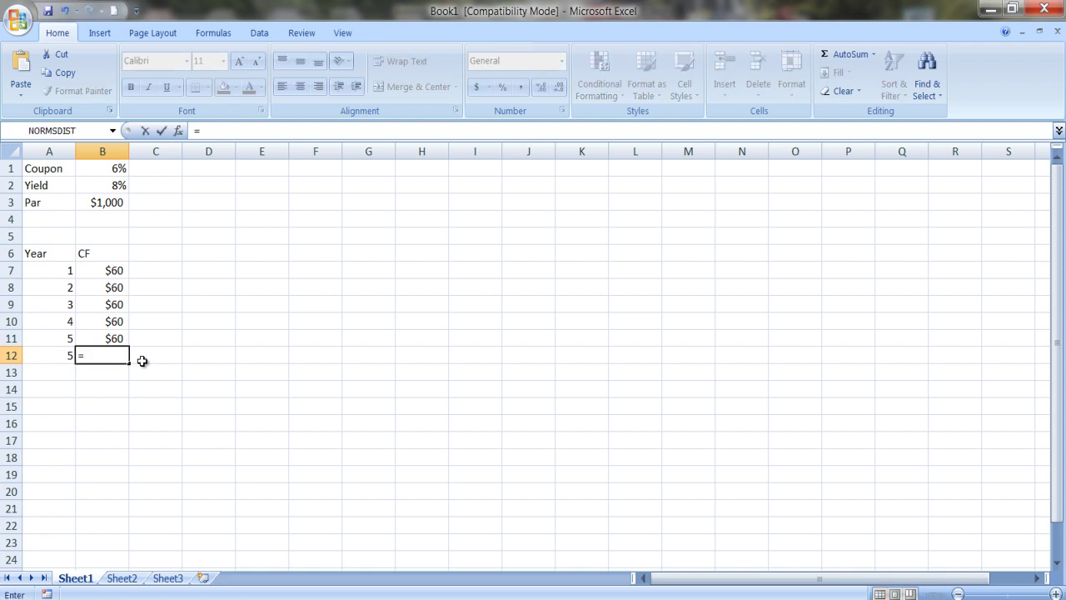
text(b)
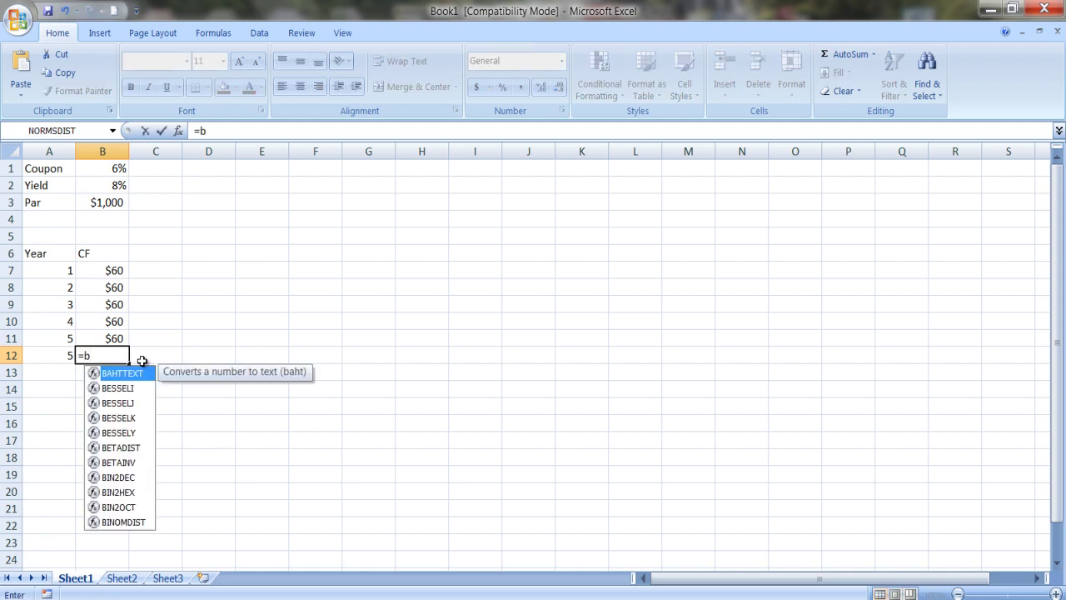
text(3)
key(Return)
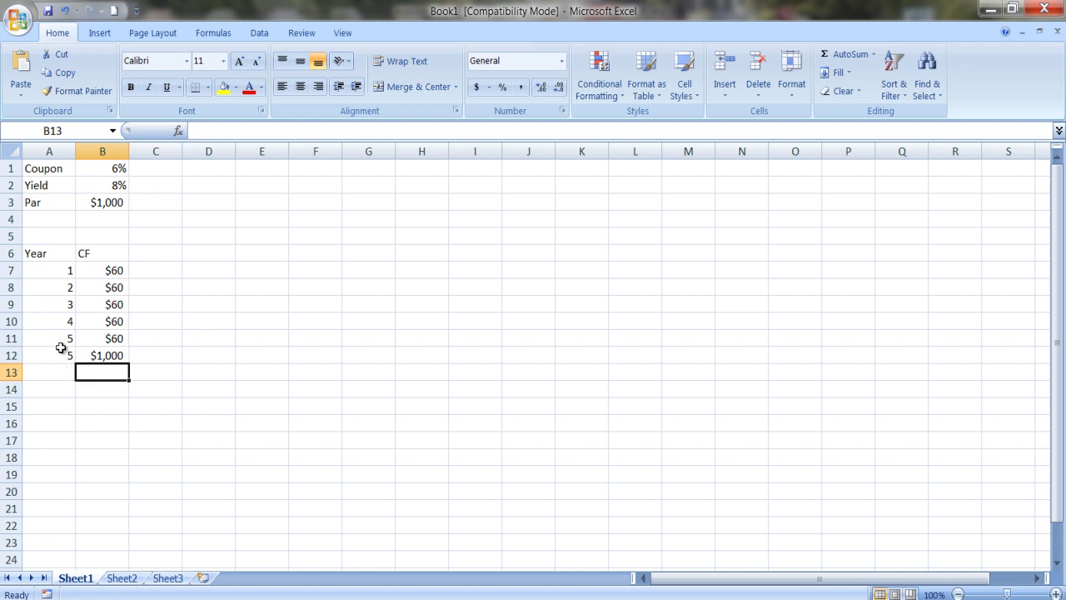
- Head column C 'PV Factor' and enter =1/(1+B$2)^A7 in C7, giving 0.925926
click(153, 255)
text(P)
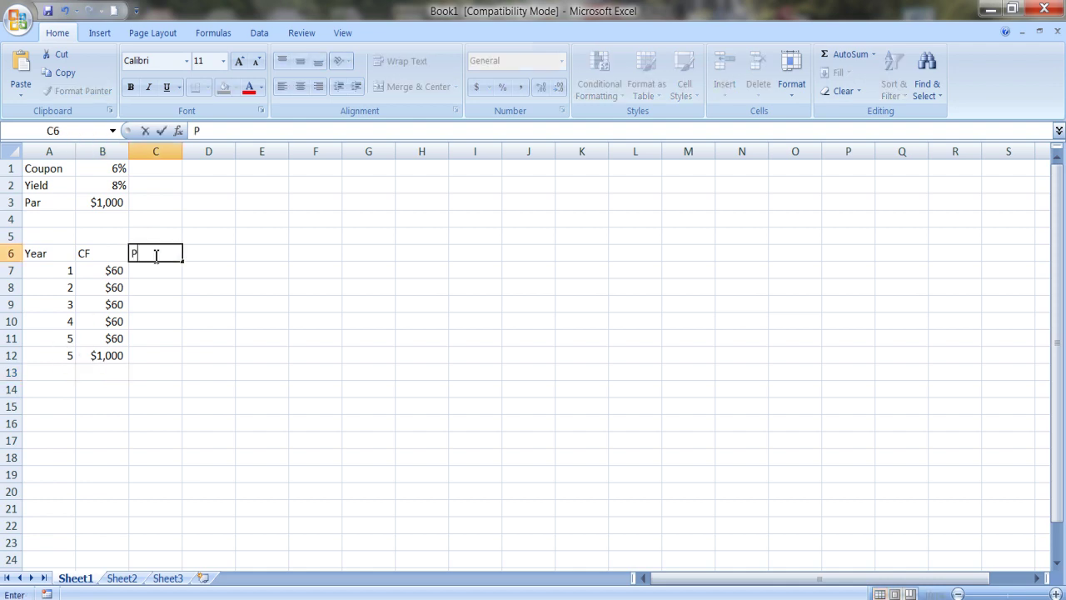
text(V Factor)
key(Return)
text(=1)
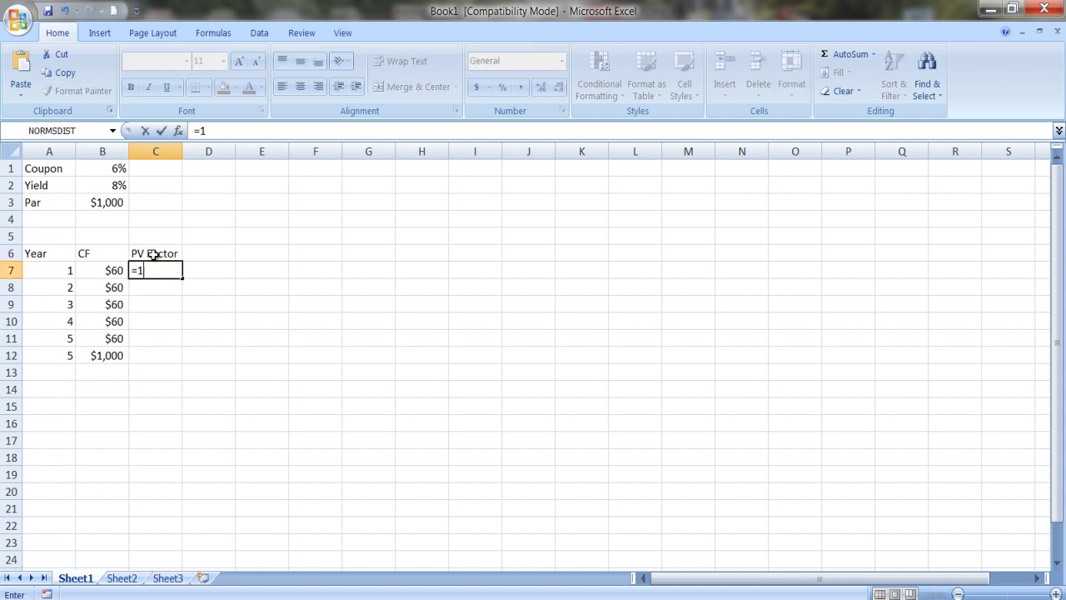
text(/()
text(1+)
text(b)
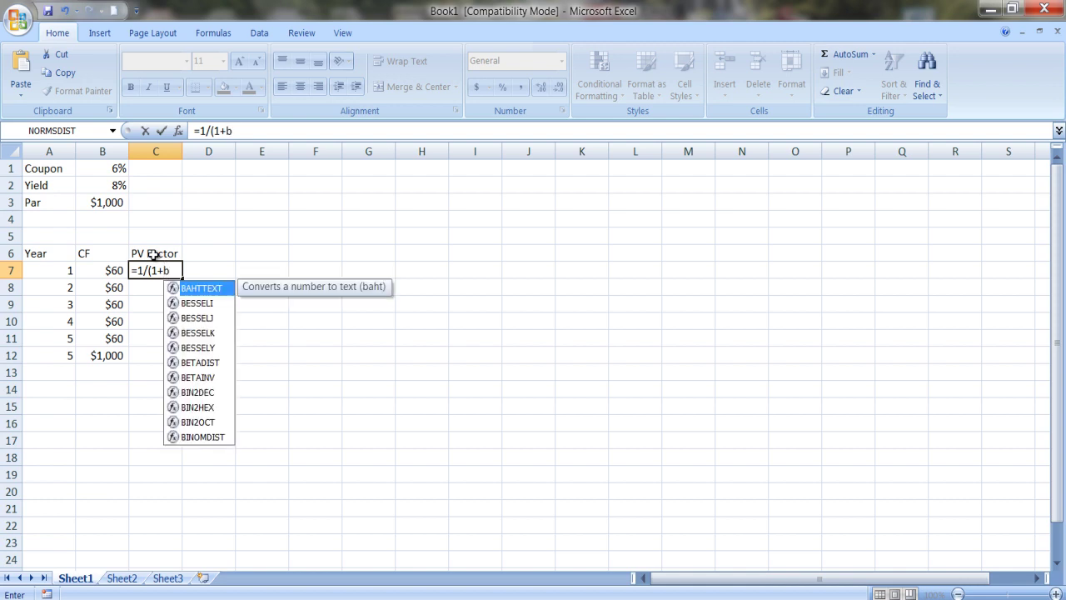
text($2))
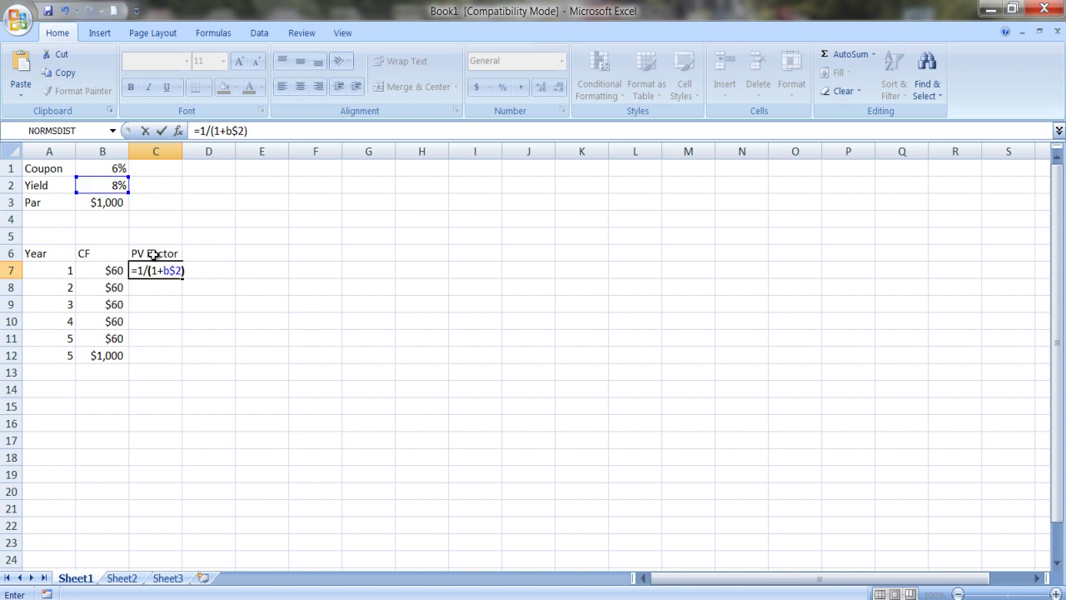
text(^)
text(a)
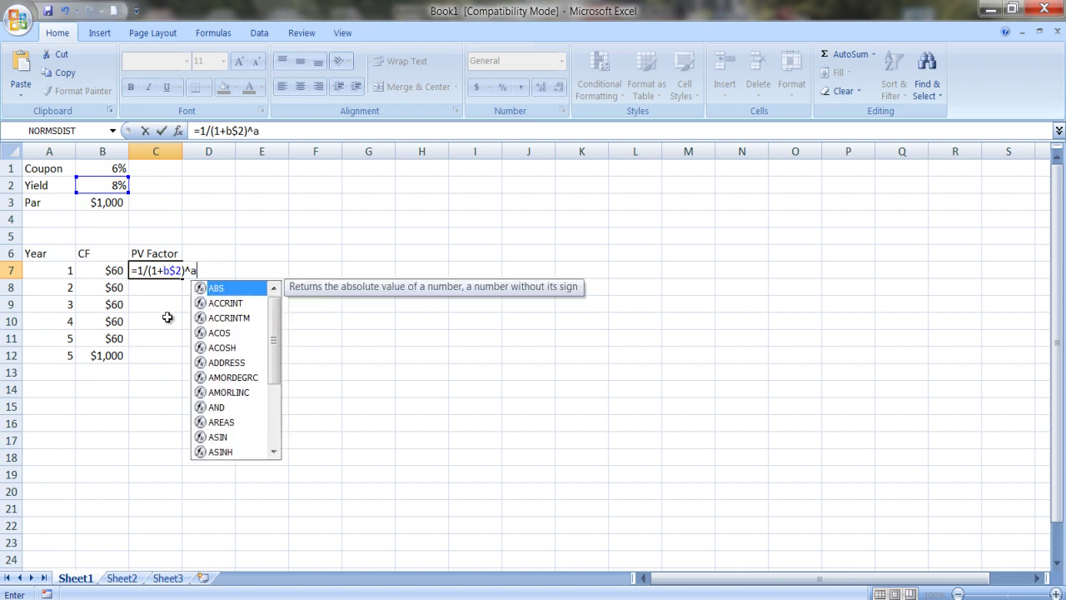
text(7)
key(Return)
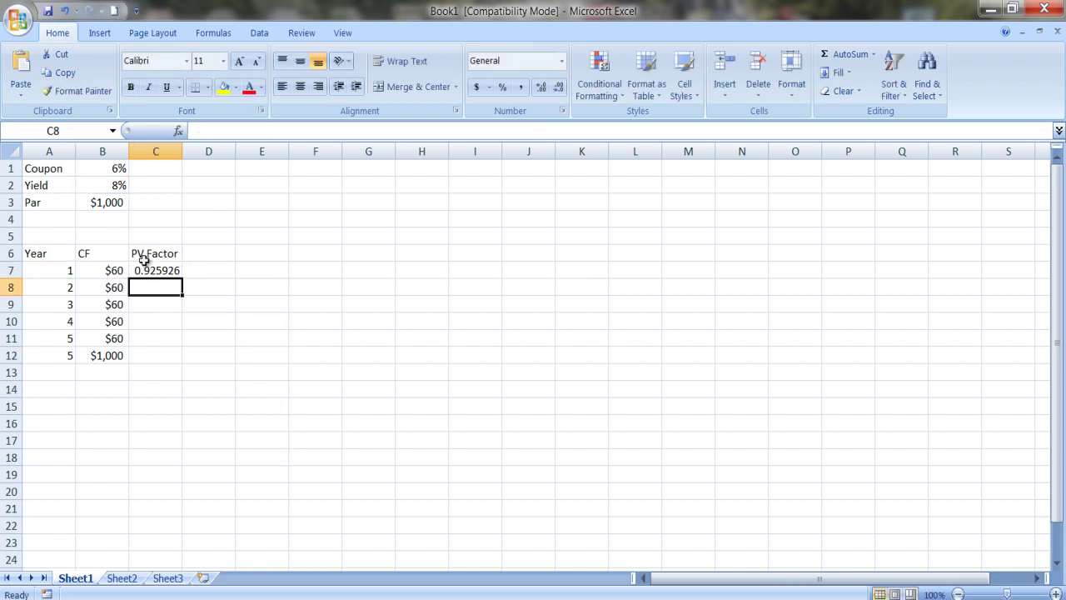
- Fill the discount-factor formula from C7 down to C12, keeping six decimal places
click(155, 269)
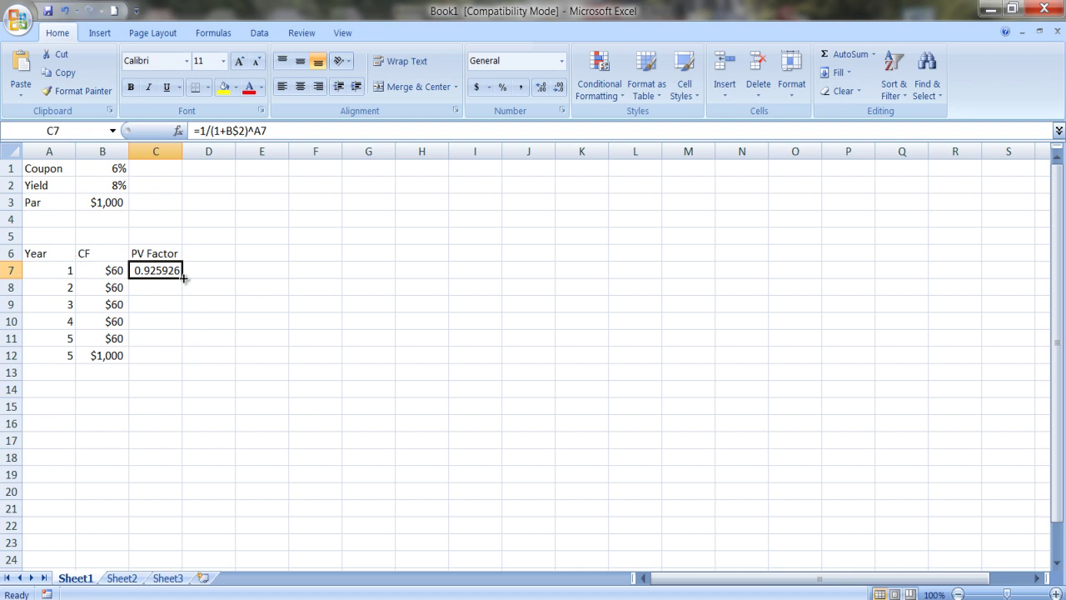
drag(183, 279, 183, 360)
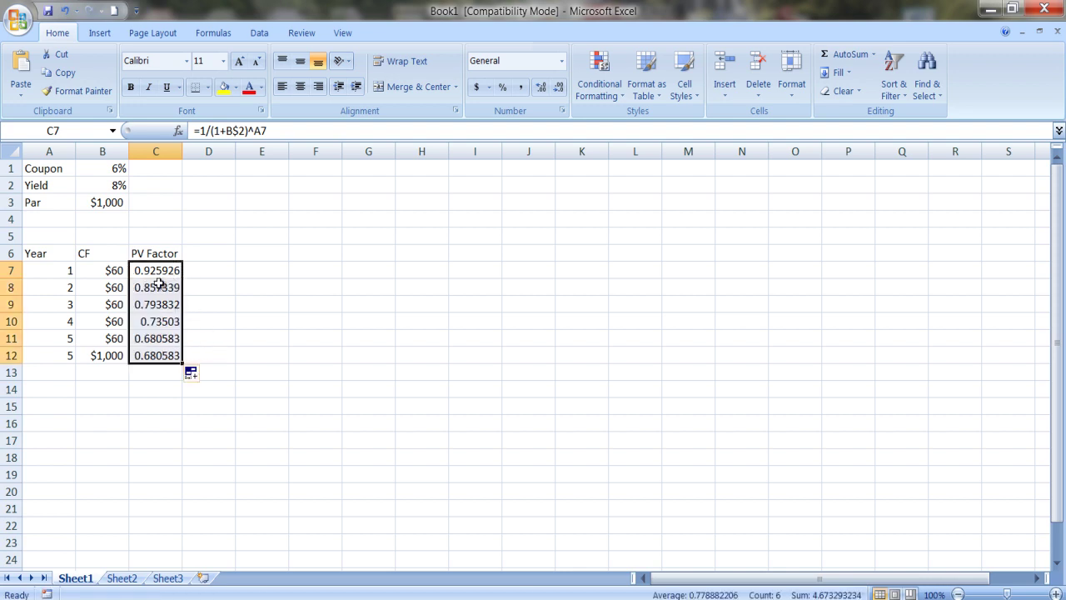
click(539, 88)
click(558, 88)
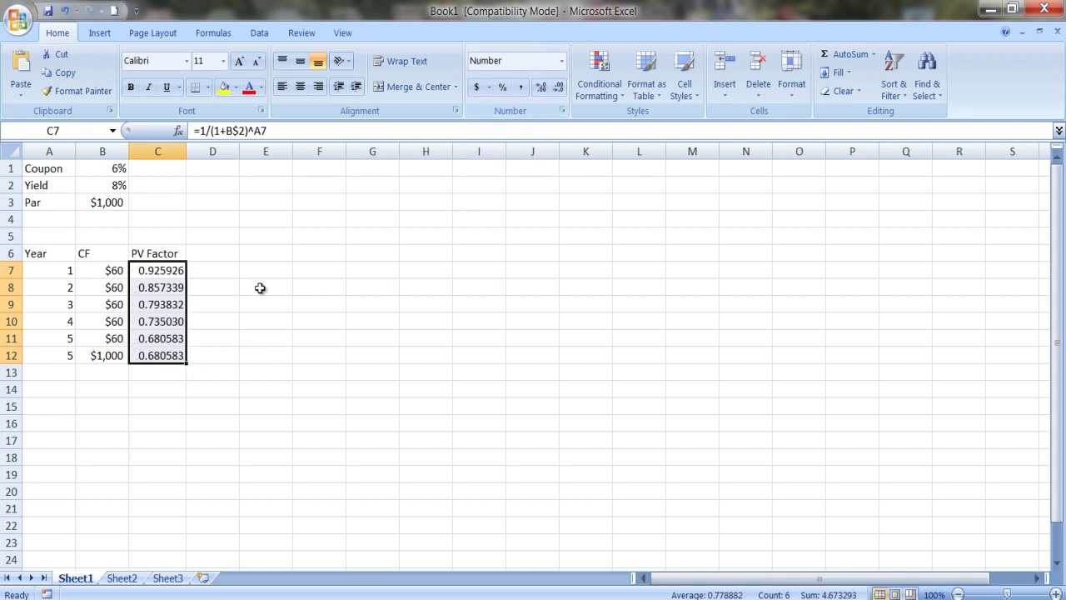
click(163, 267)
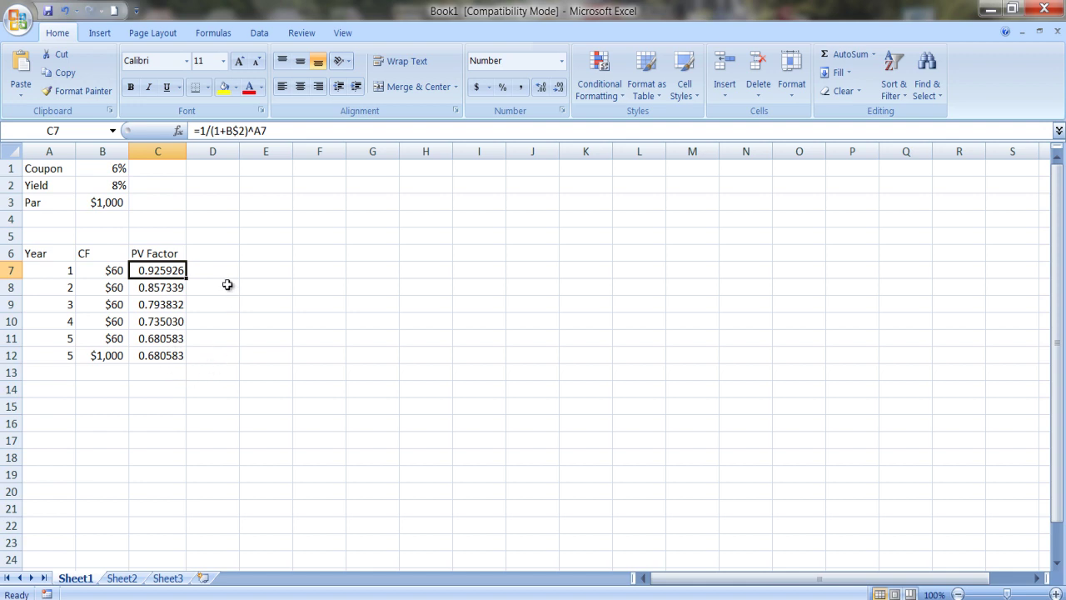
- Head column D 'PV CF' and fill =B7*C7 from D7 down to D12
click(222, 253)
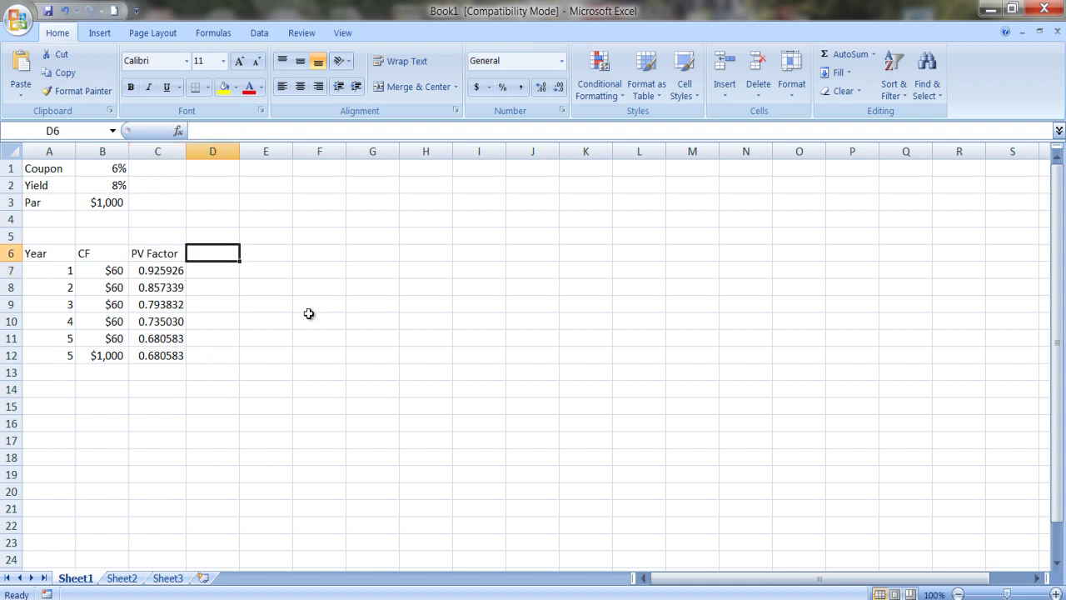
text(PV)
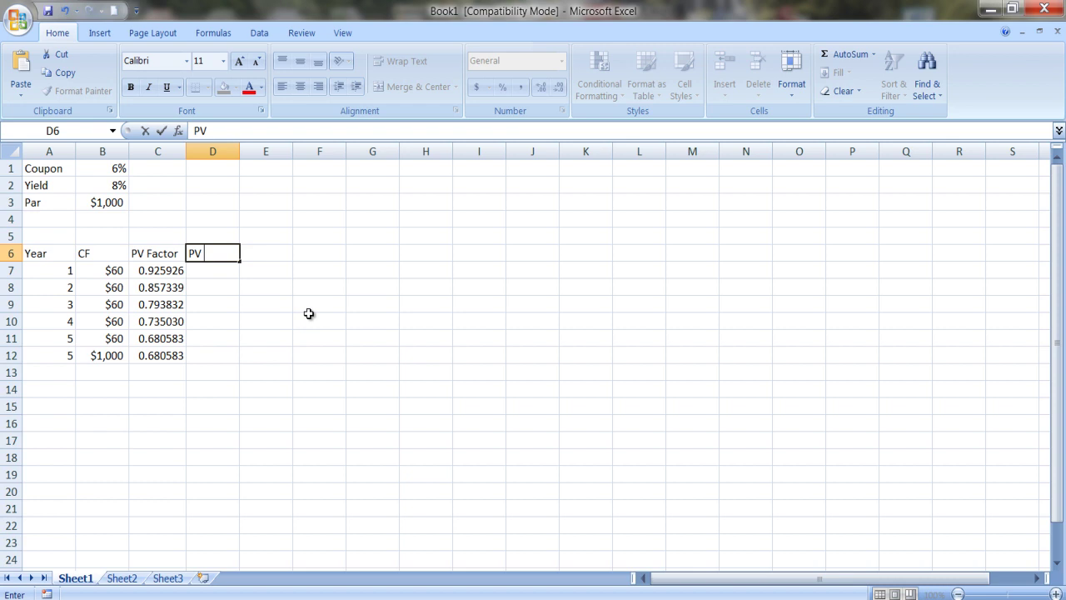
text( CF)
key(Return)
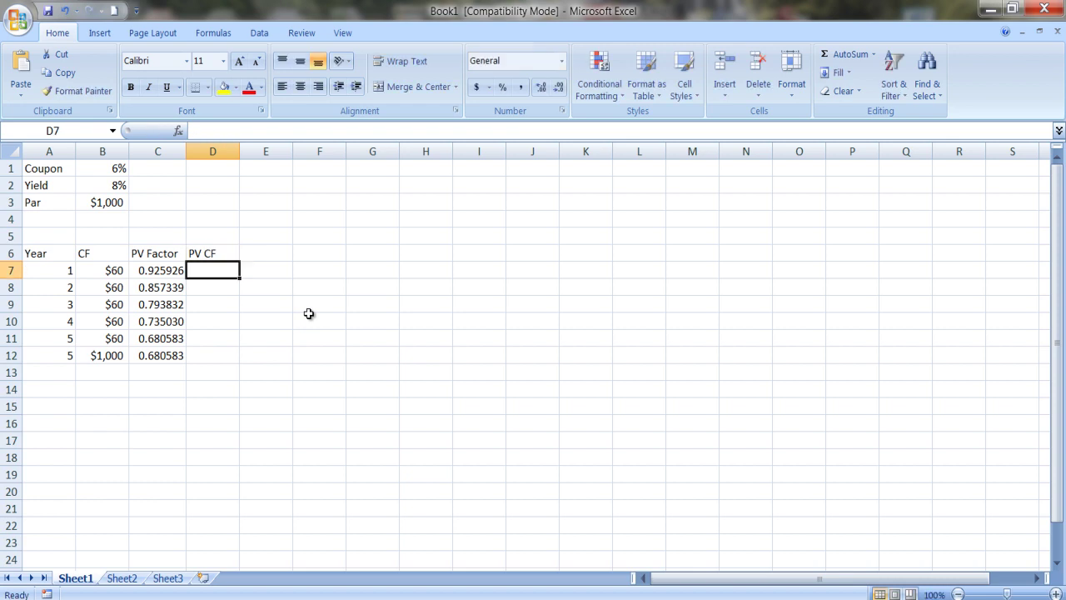
text(=)
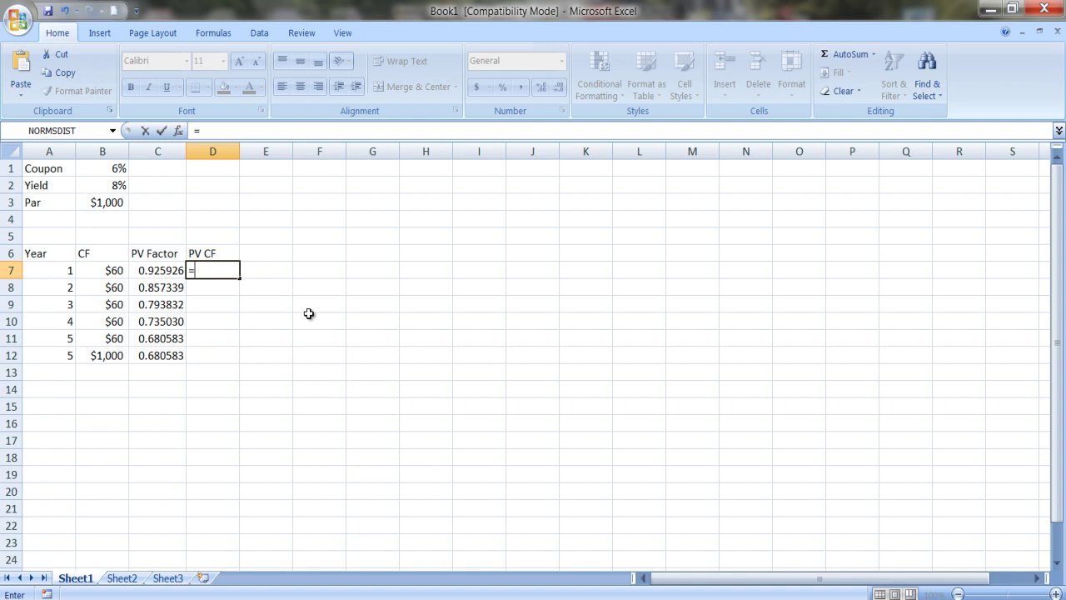
text(b)
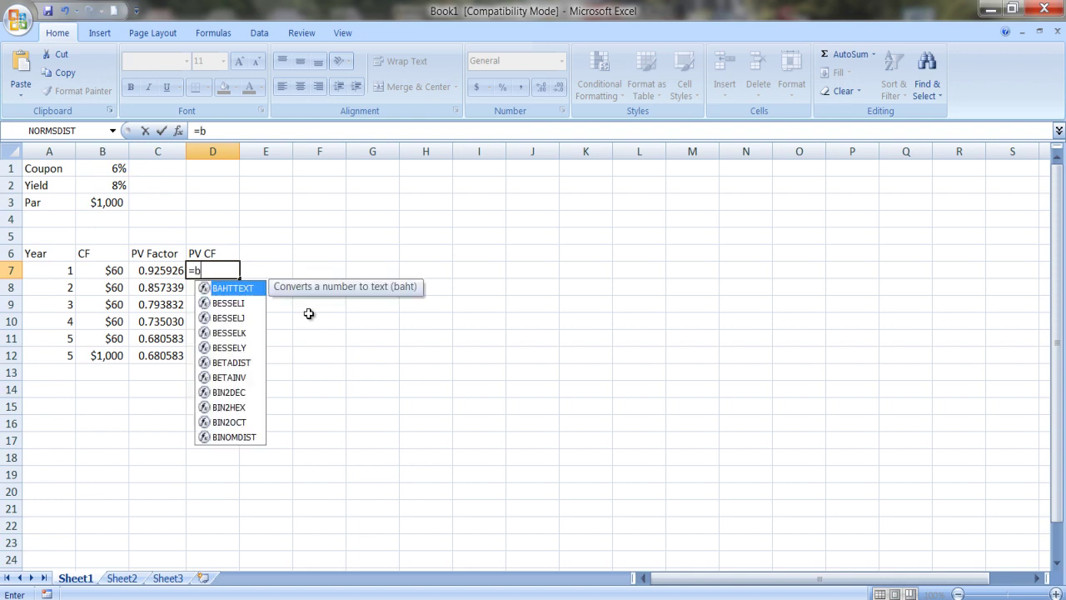
text(7*c)
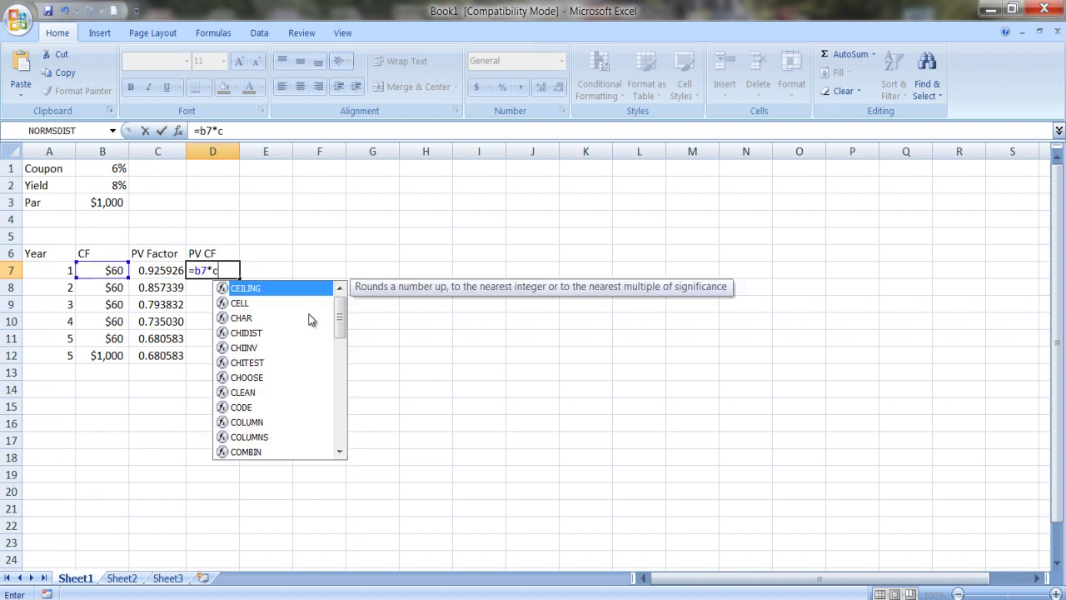
text(7)
key(Return)
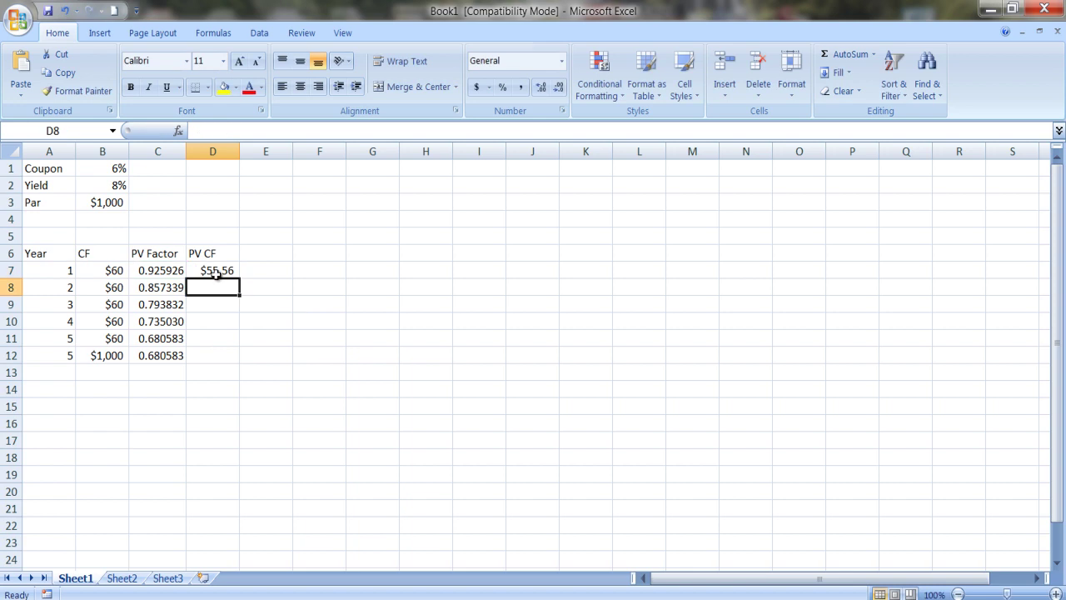
click(214, 275)
drag(240, 276, 241, 359)
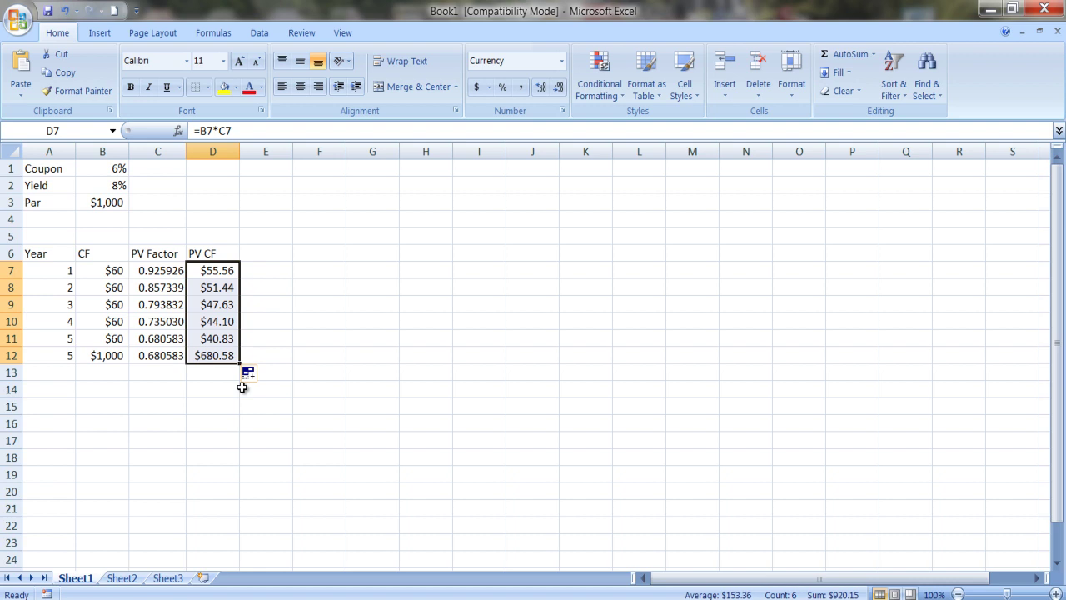
click(216, 376)
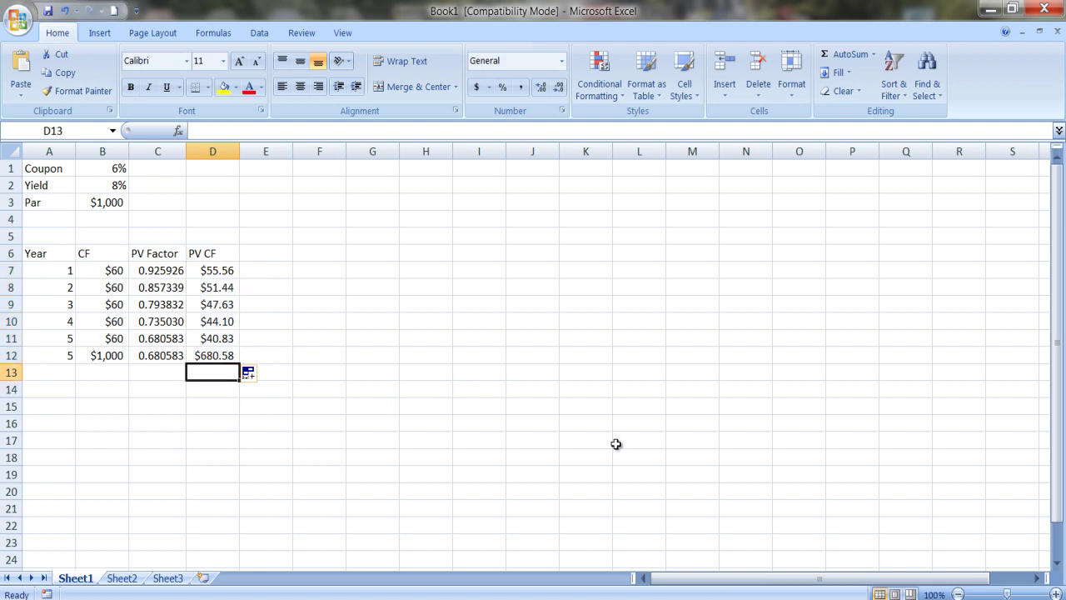
- AutoSum D7:D12 into D13 to get the $920.15 bond price
click(844, 54)
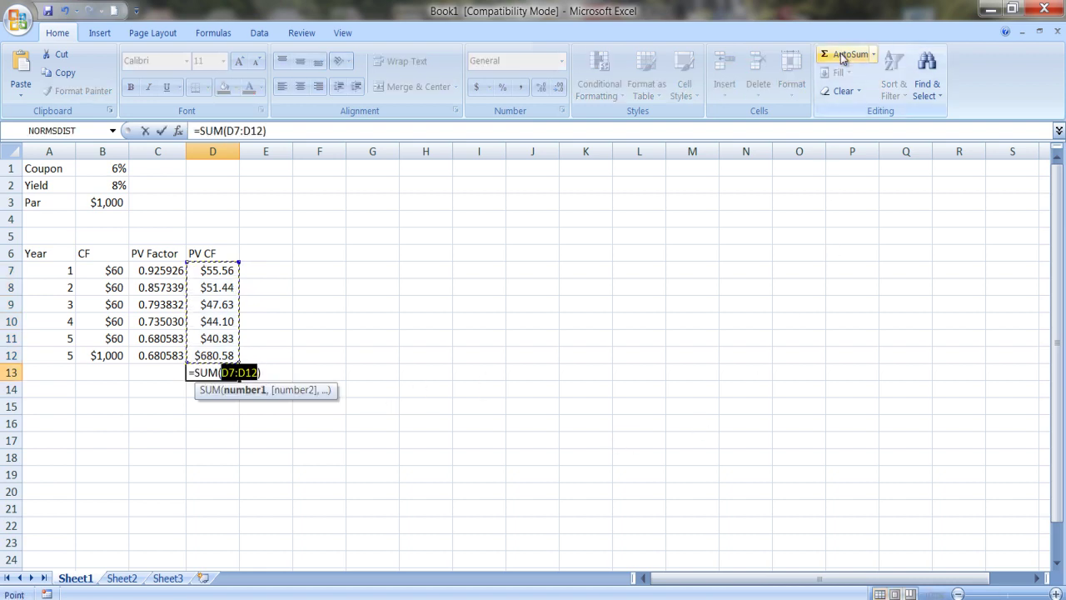
key(Return)
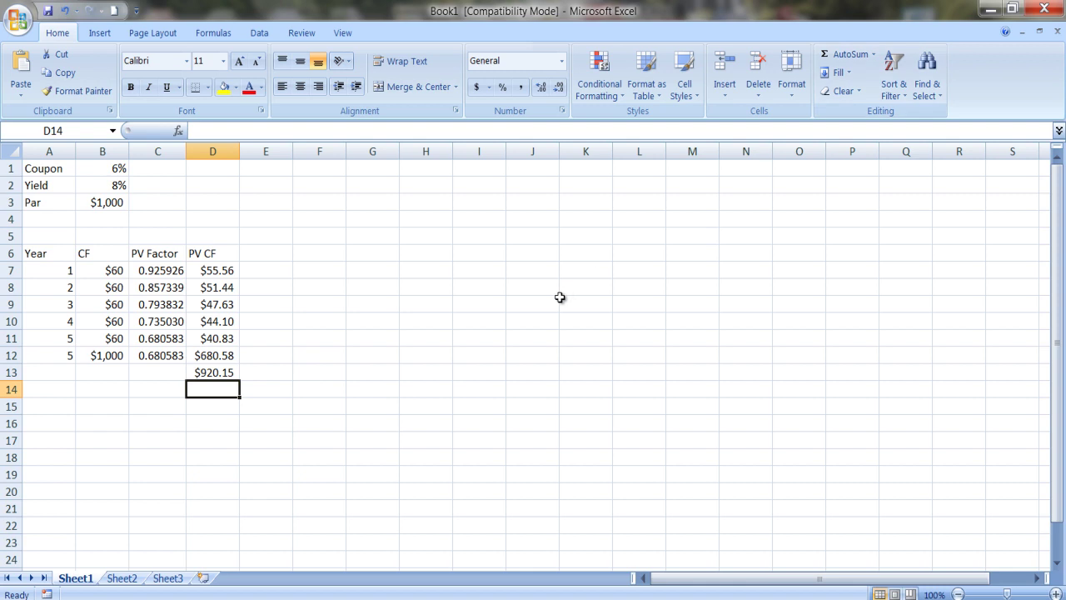
- Change the yield in B2 to 6 and autofit column D to show $1,000.00
click(110, 186)
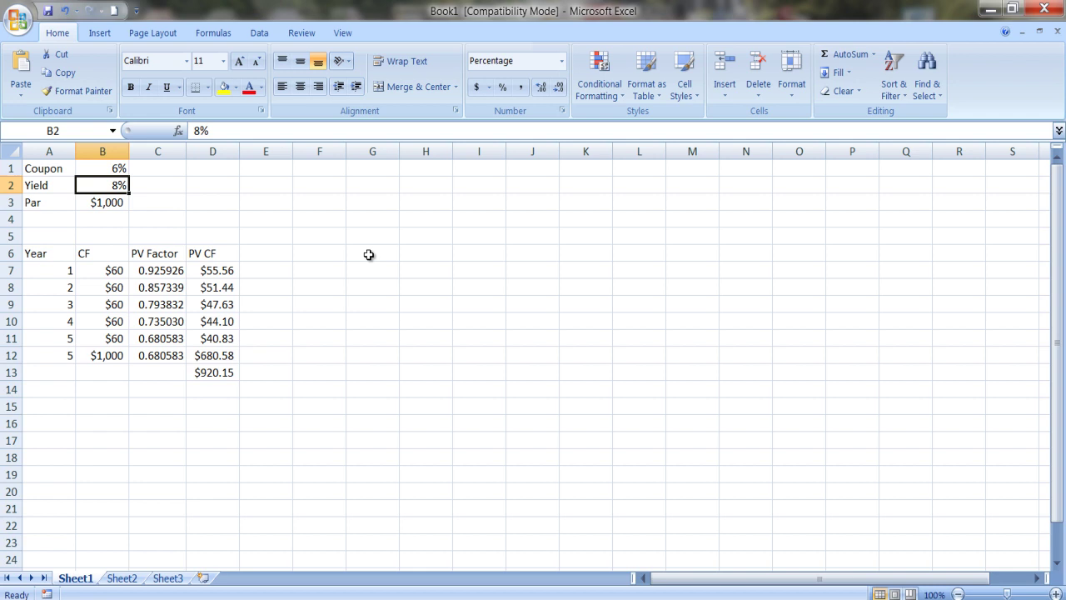
text(6)
key(Return)
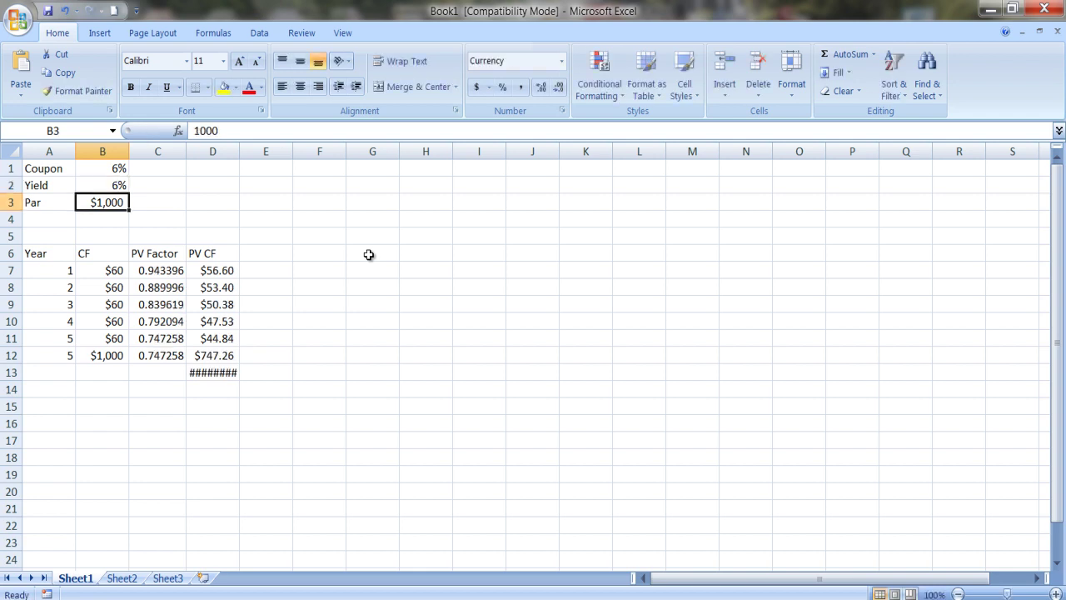
double_click(242, 154)
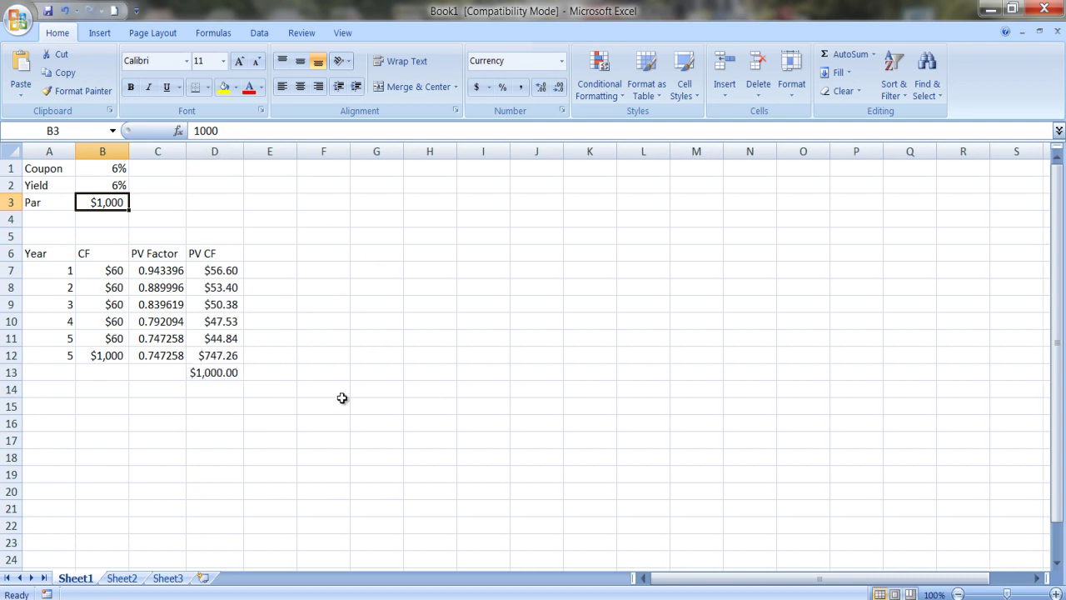
click(217, 375)
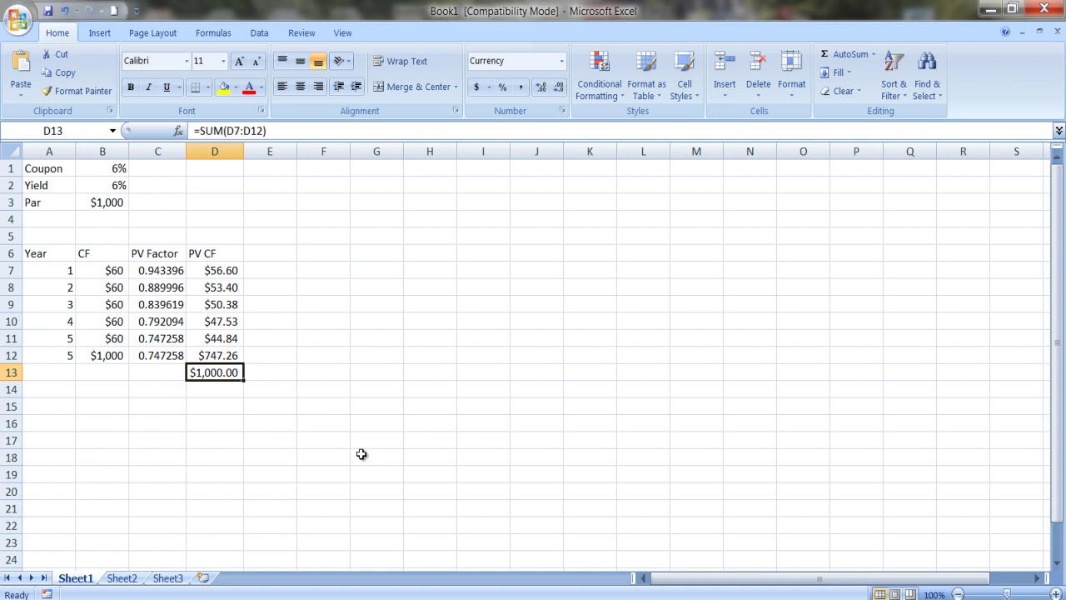
- Enter yields of 8, then 4 (price $1,089.04), then 8 again in B2
click(105, 192)
text(8)
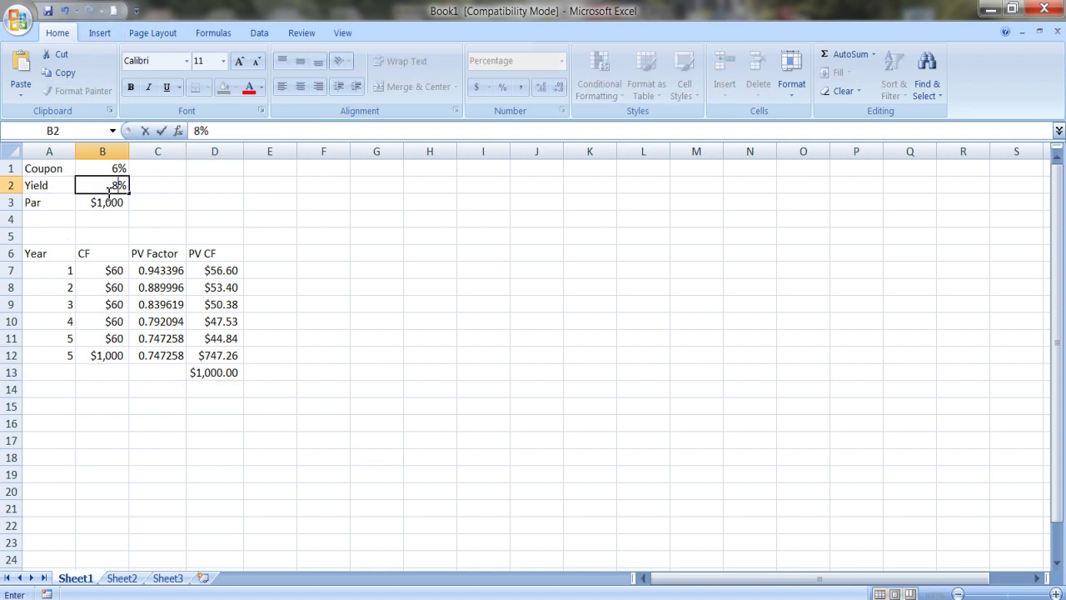
key(Return)
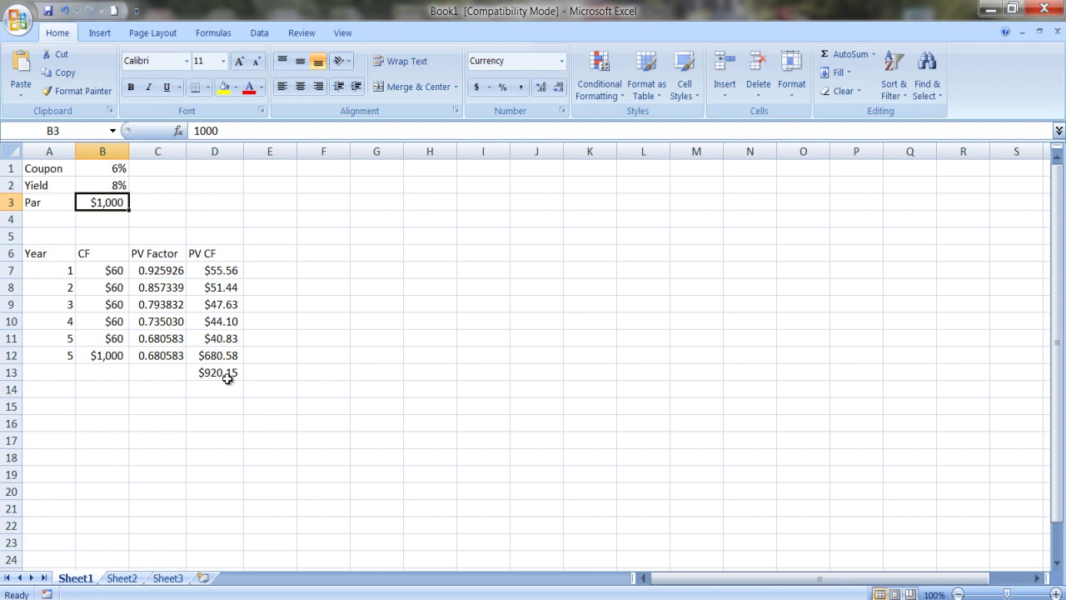
click(115, 185)
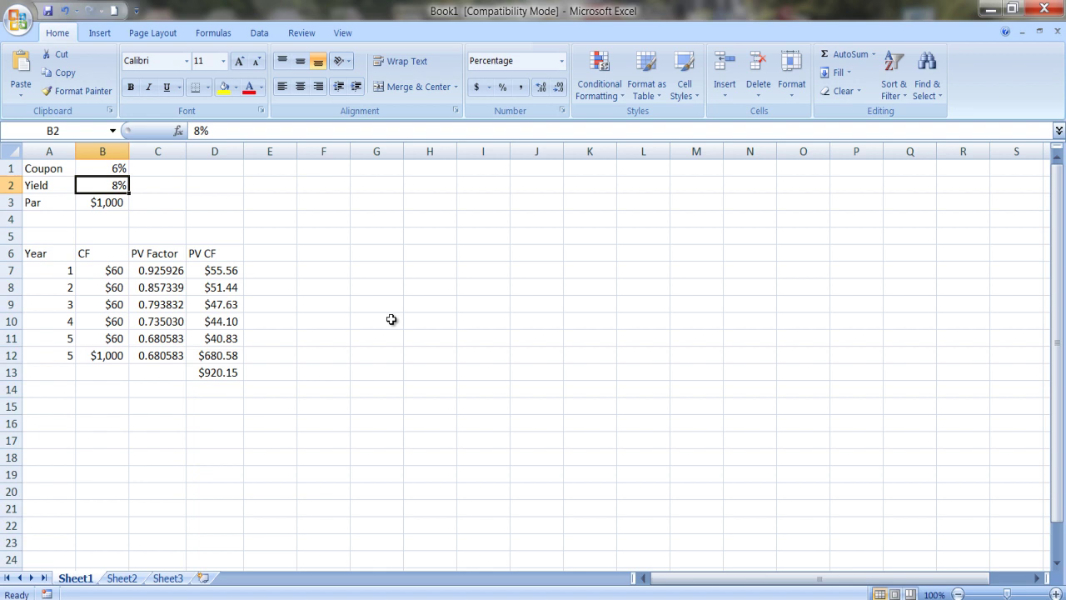
text(4)
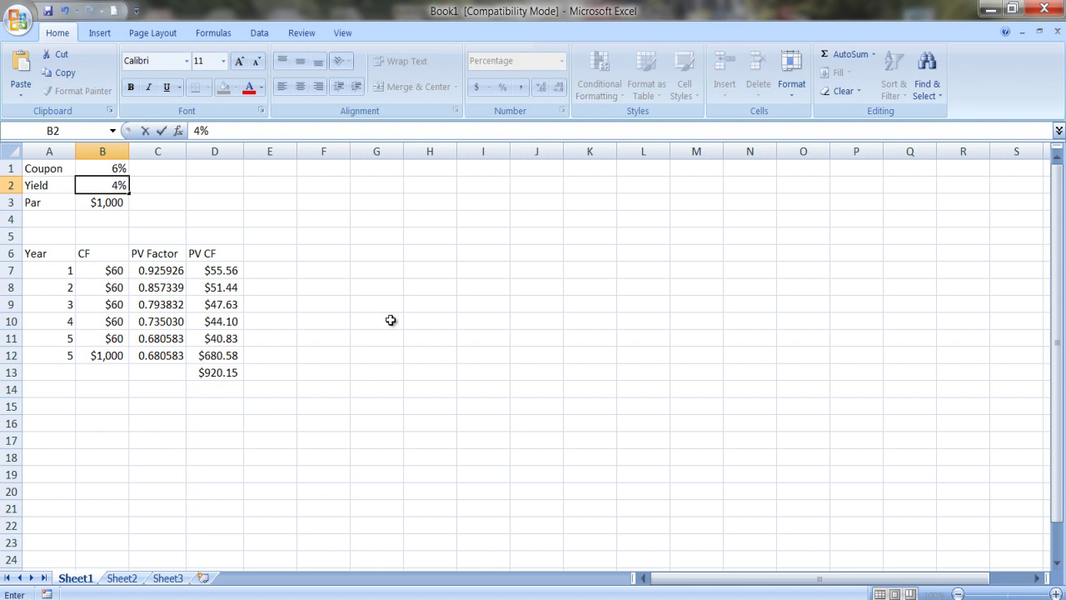
key(Return)
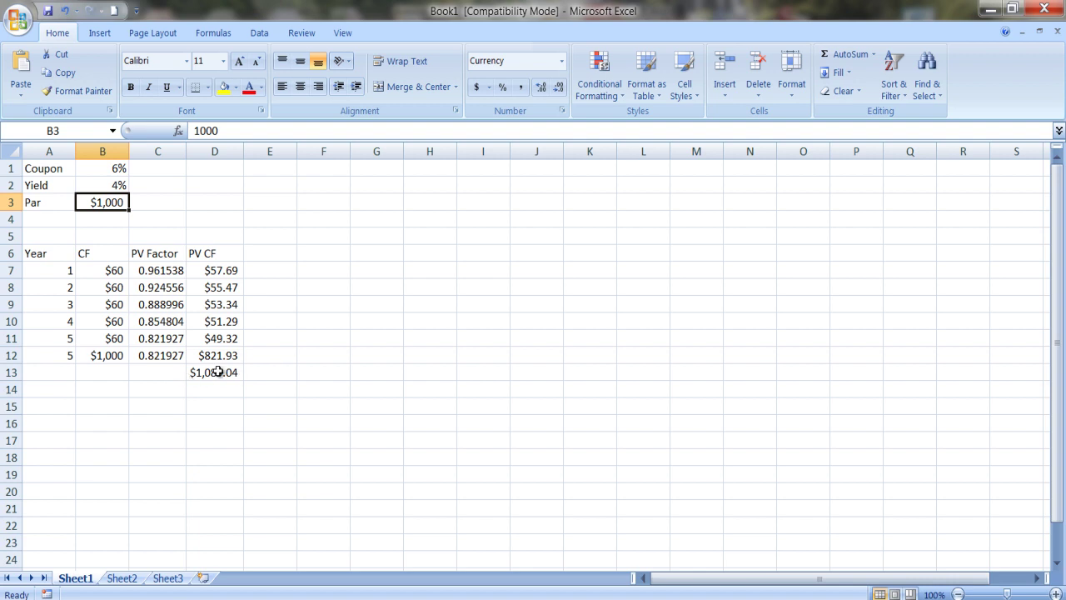
click(105, 182)
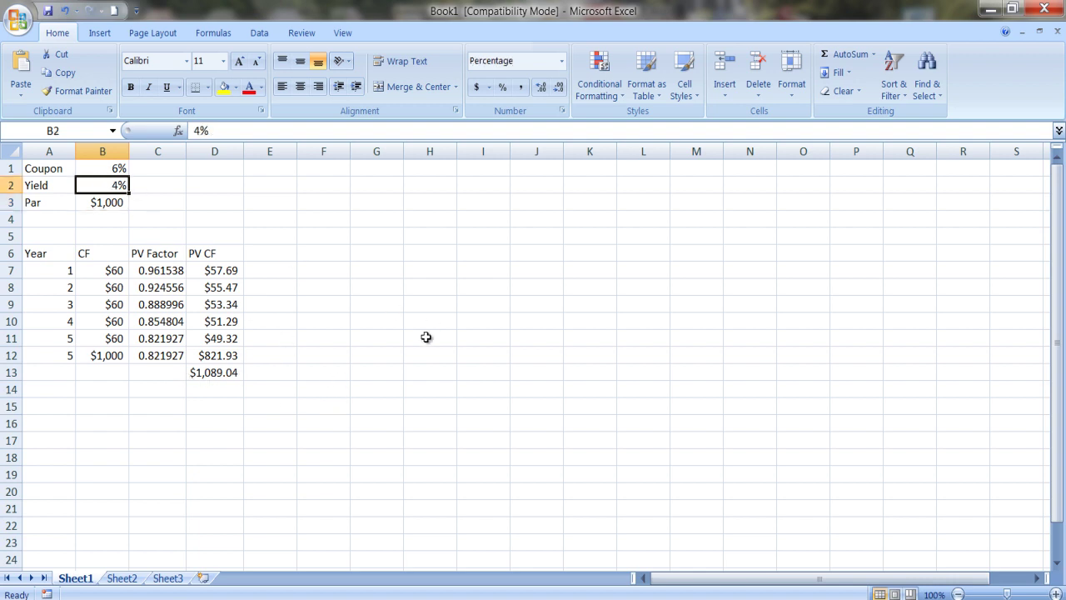
text(8)
key(Return)
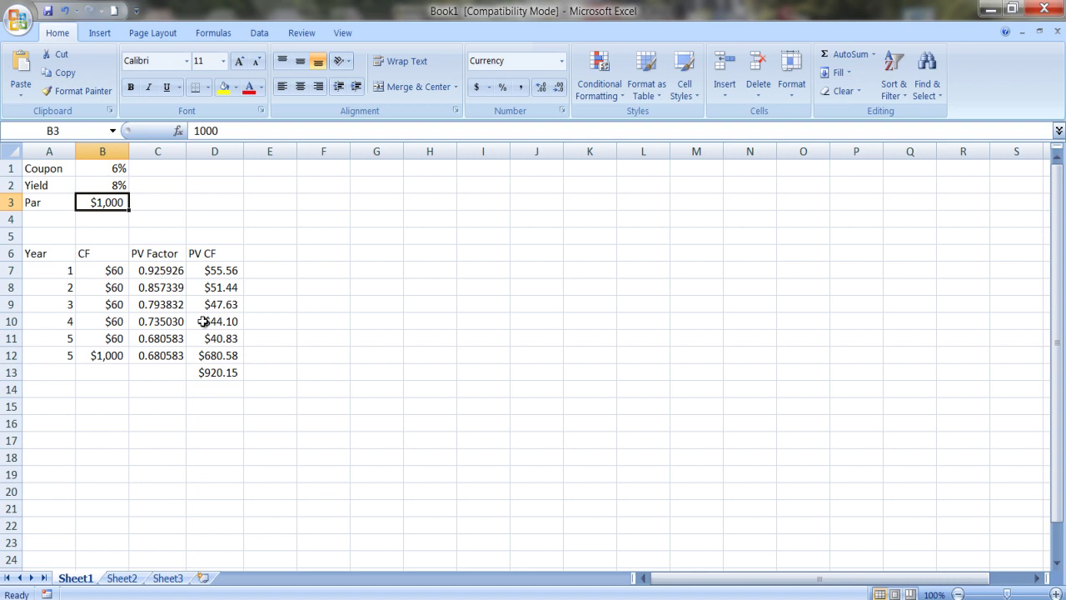
- Enter =PV(B2,5,B7,B12) in A16, returning ($920.15)
click(68, 423)
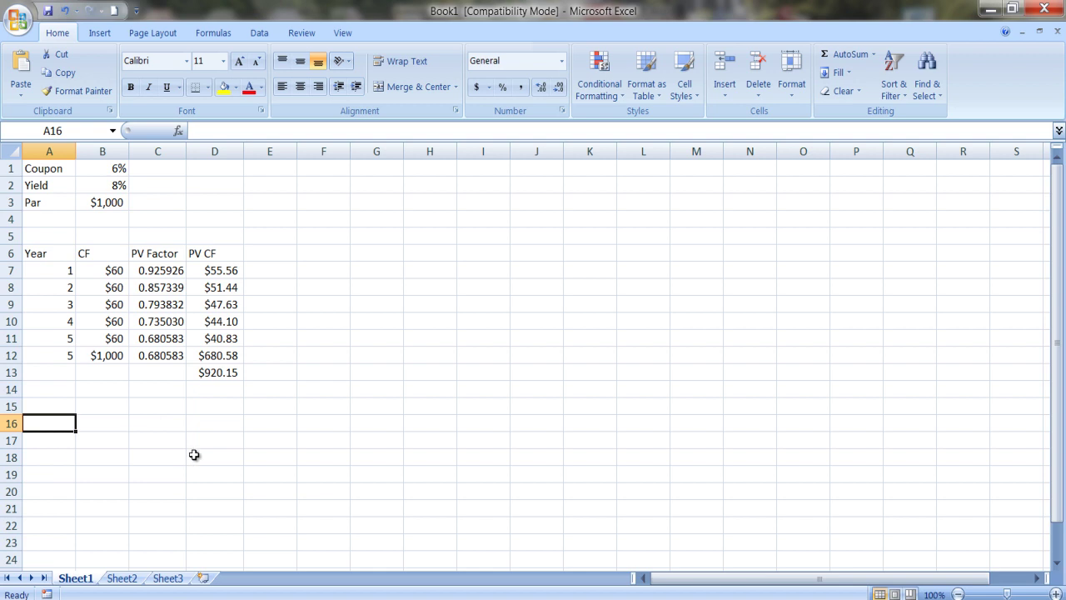
text(=p)
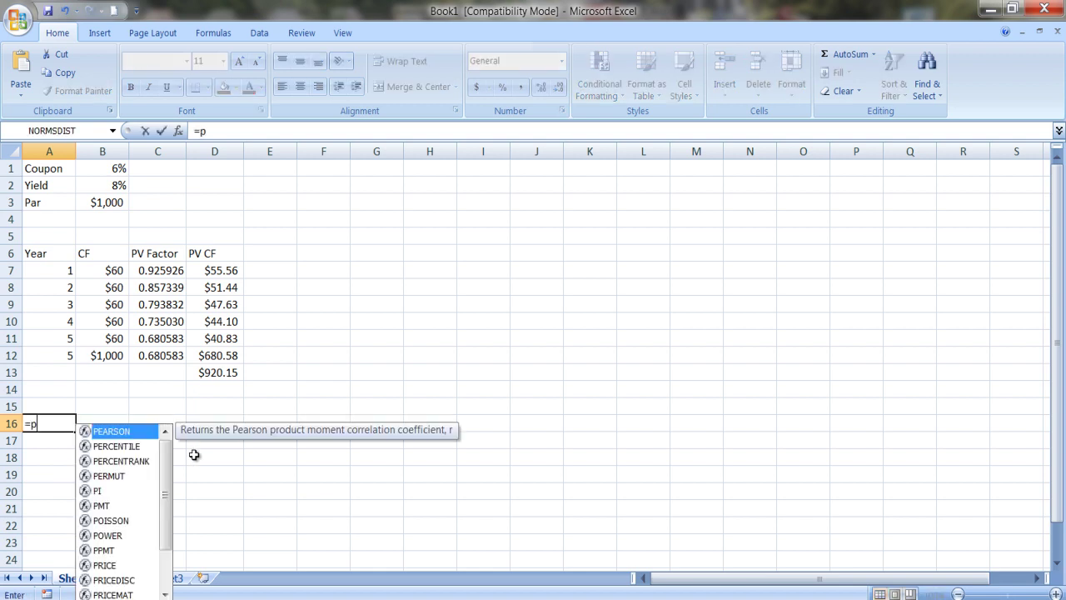
text(v()
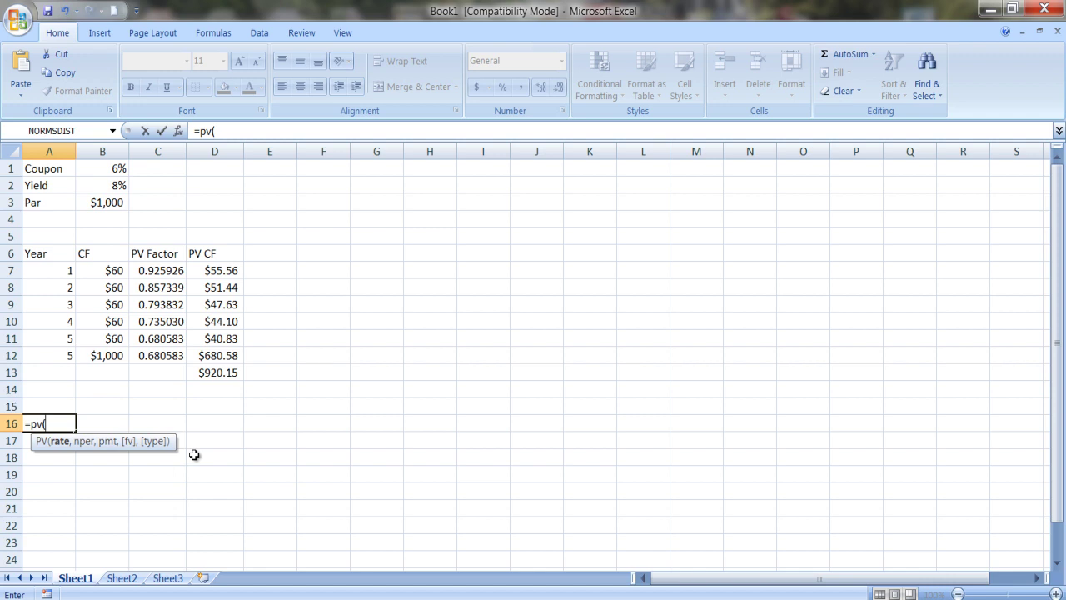
text(b2)
text(,)
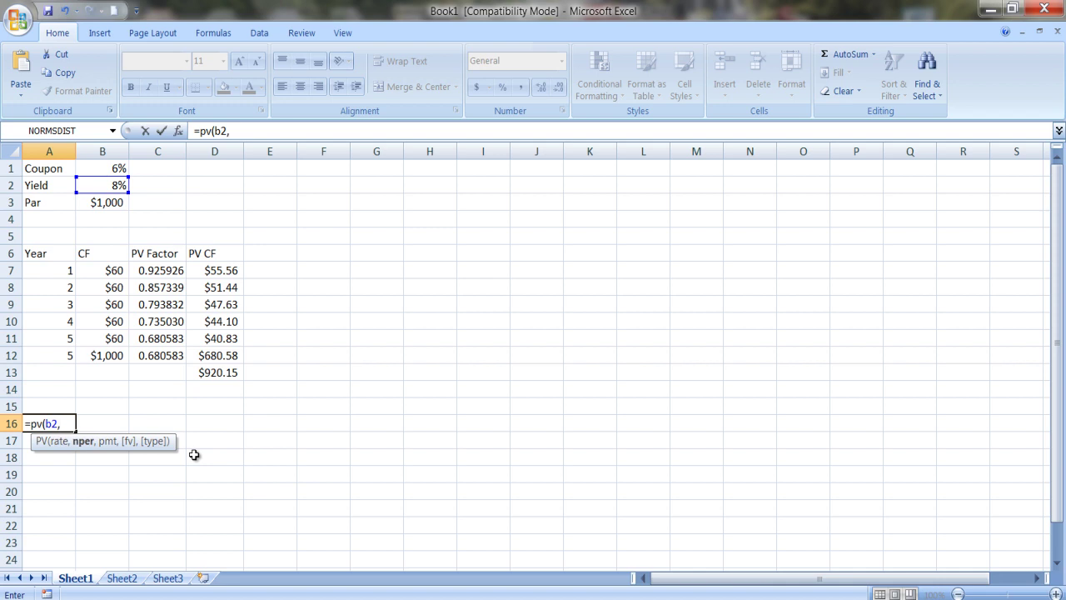
text(5)
text(,)
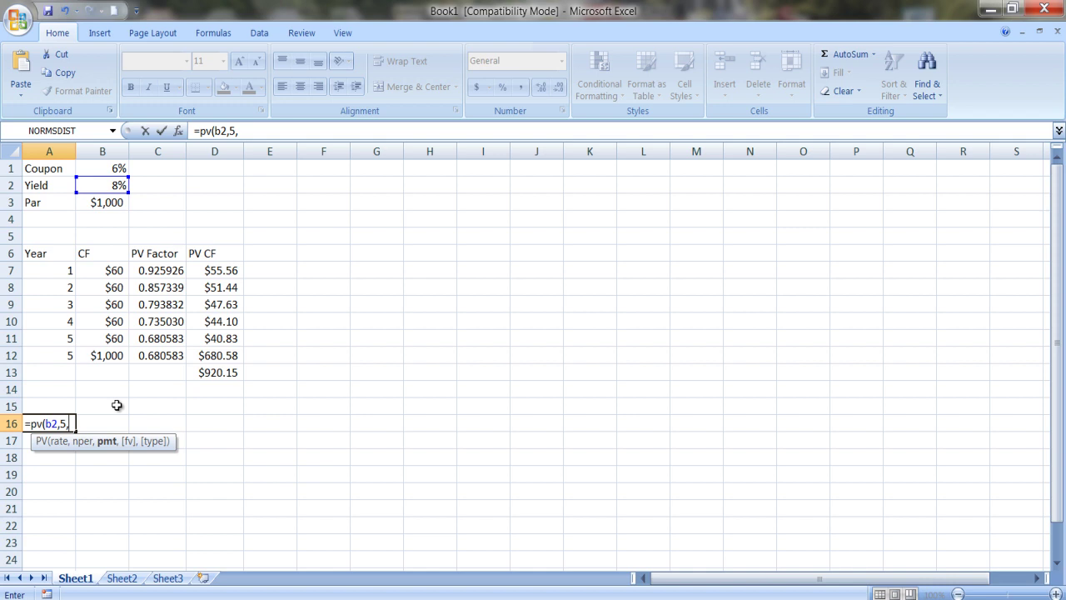
text(b)
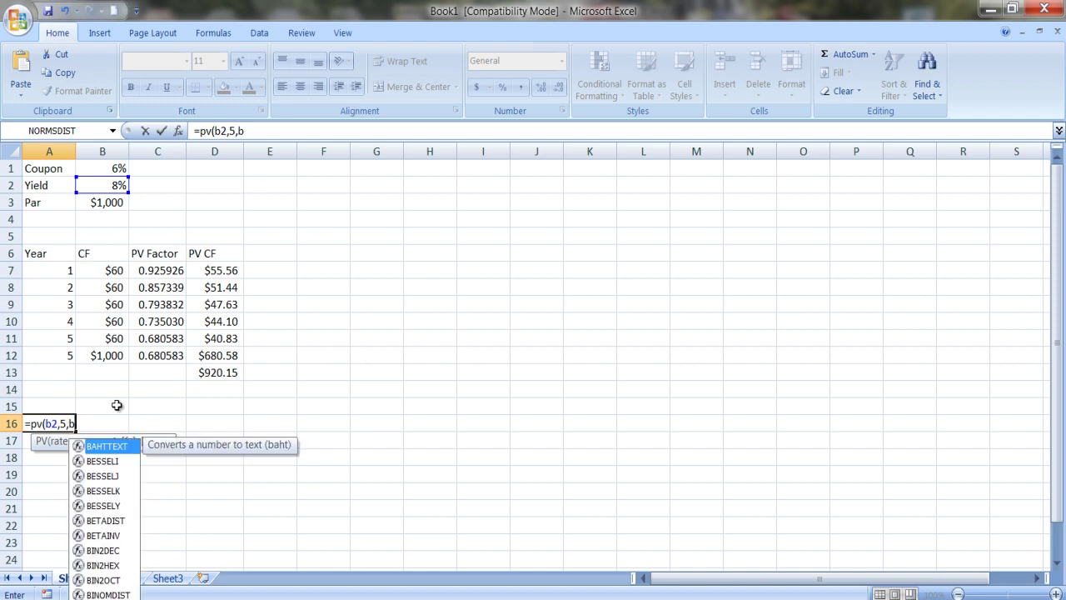
text(7,)
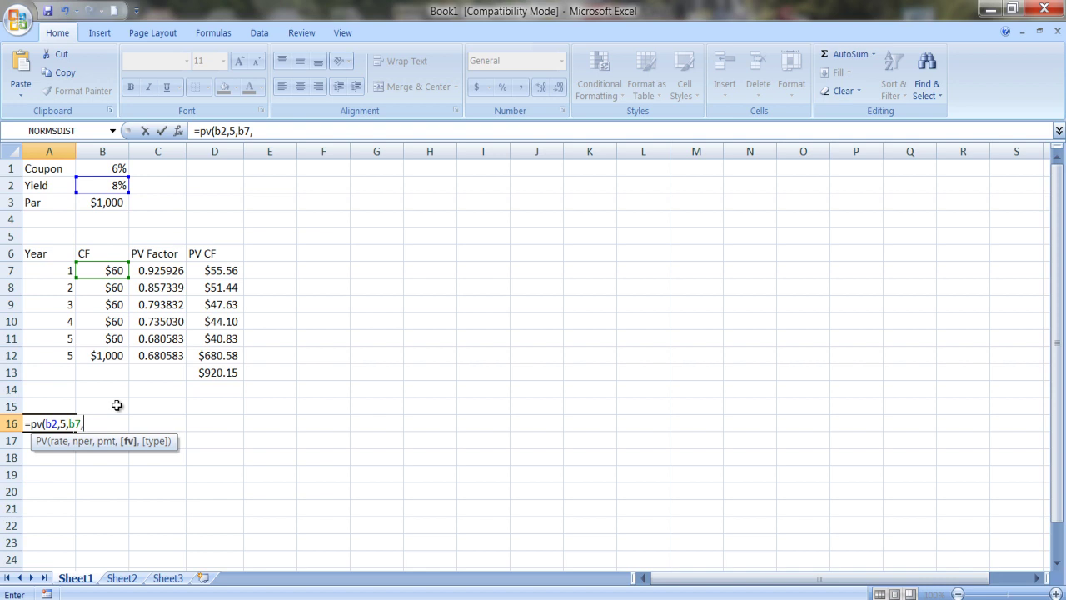
text(b12)
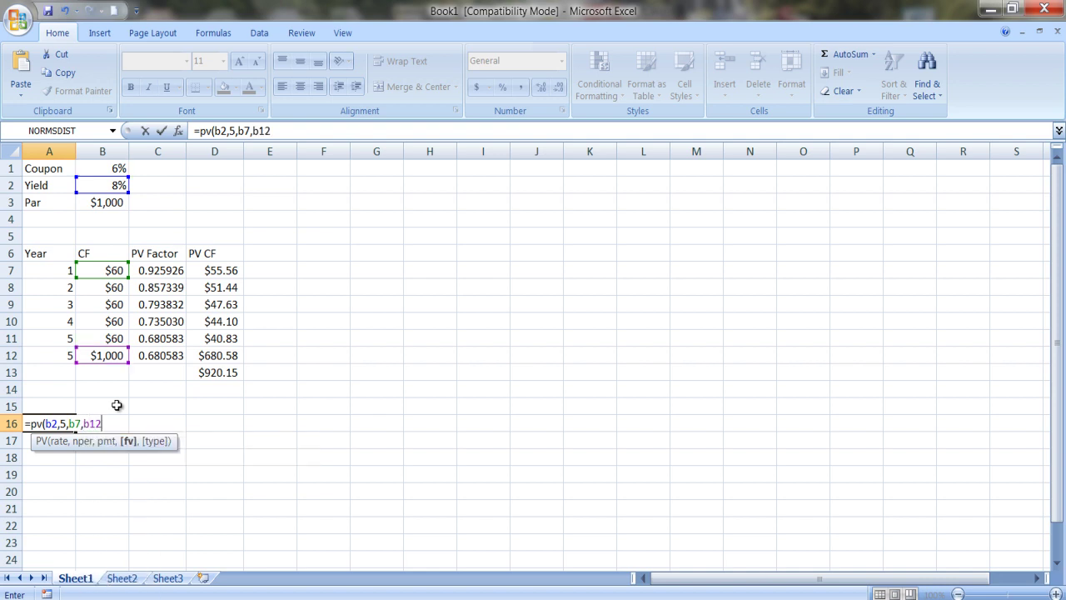
text())
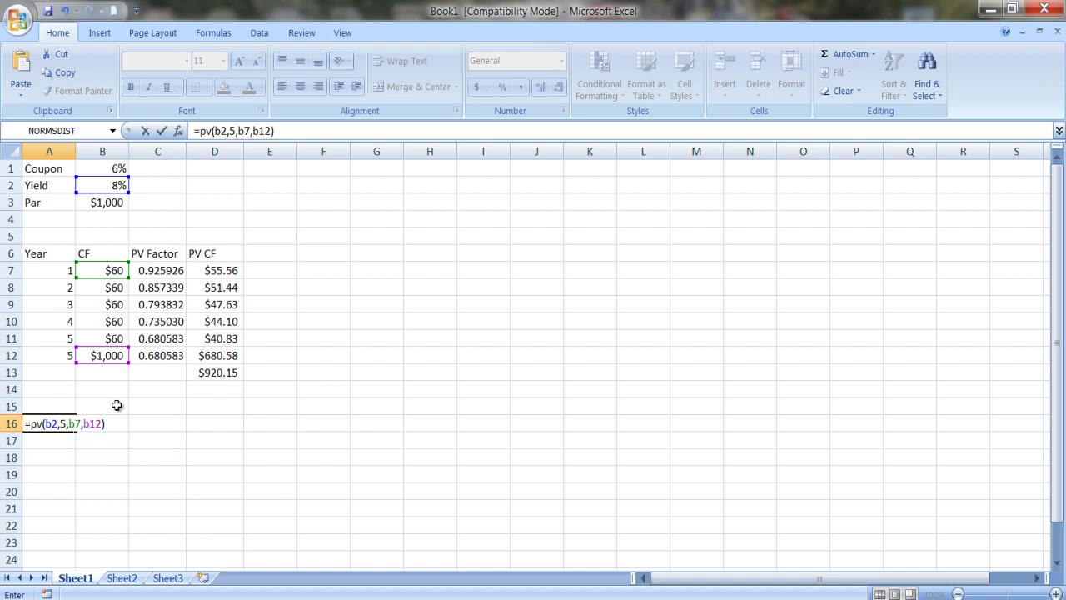
key(Return)
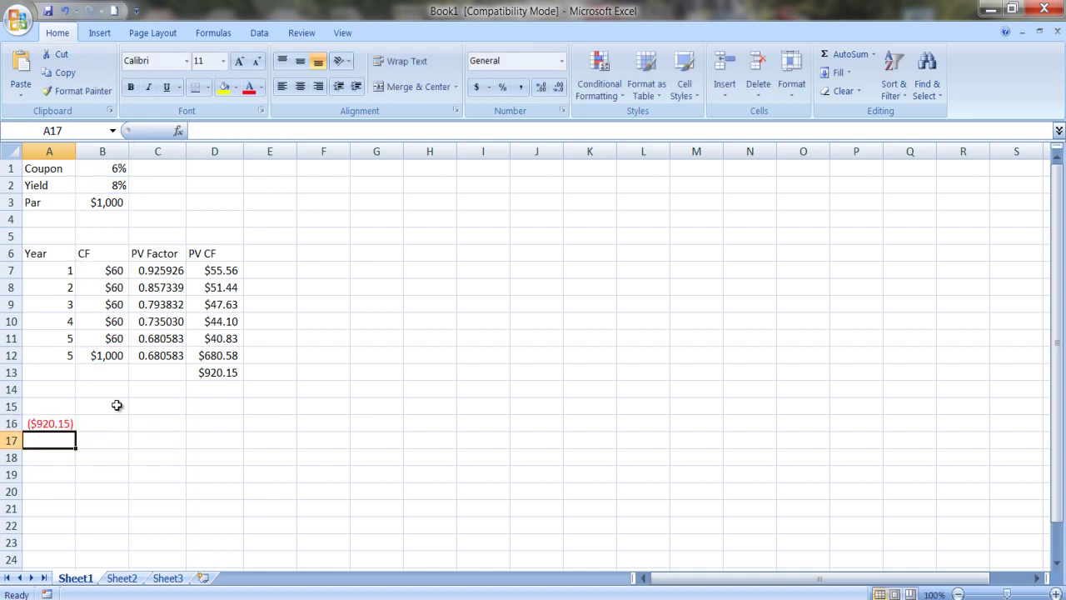
click(38, 423)
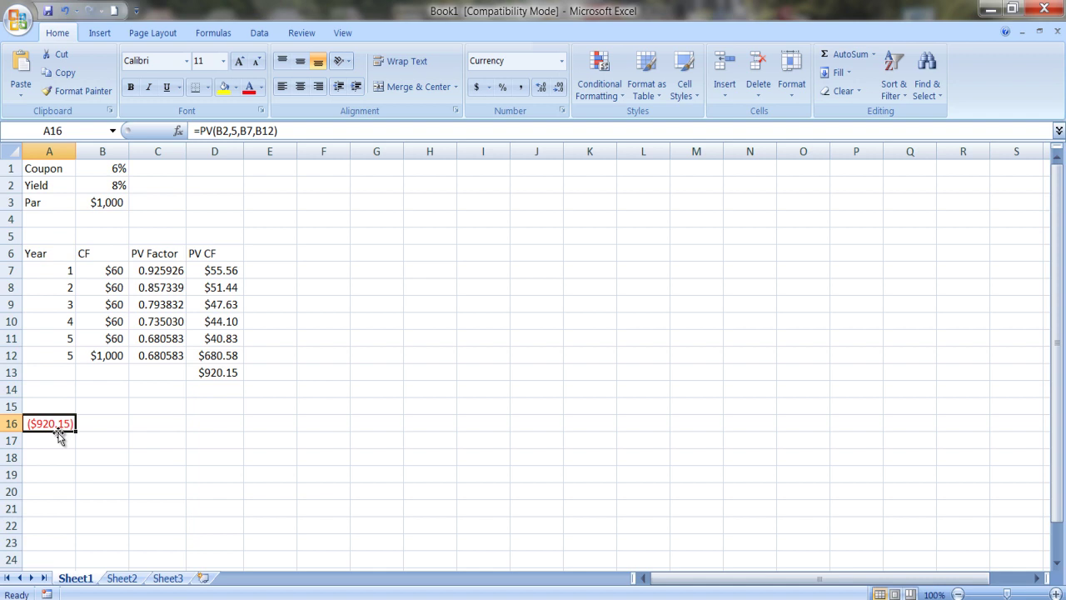